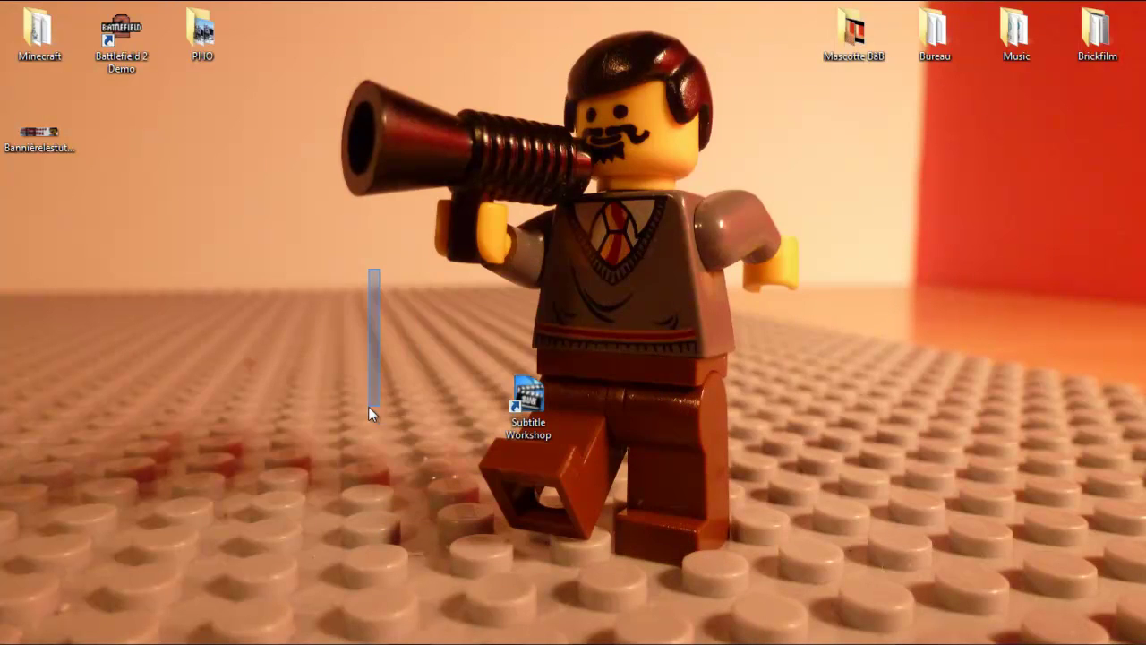
drag(488, 358, 569, 443)
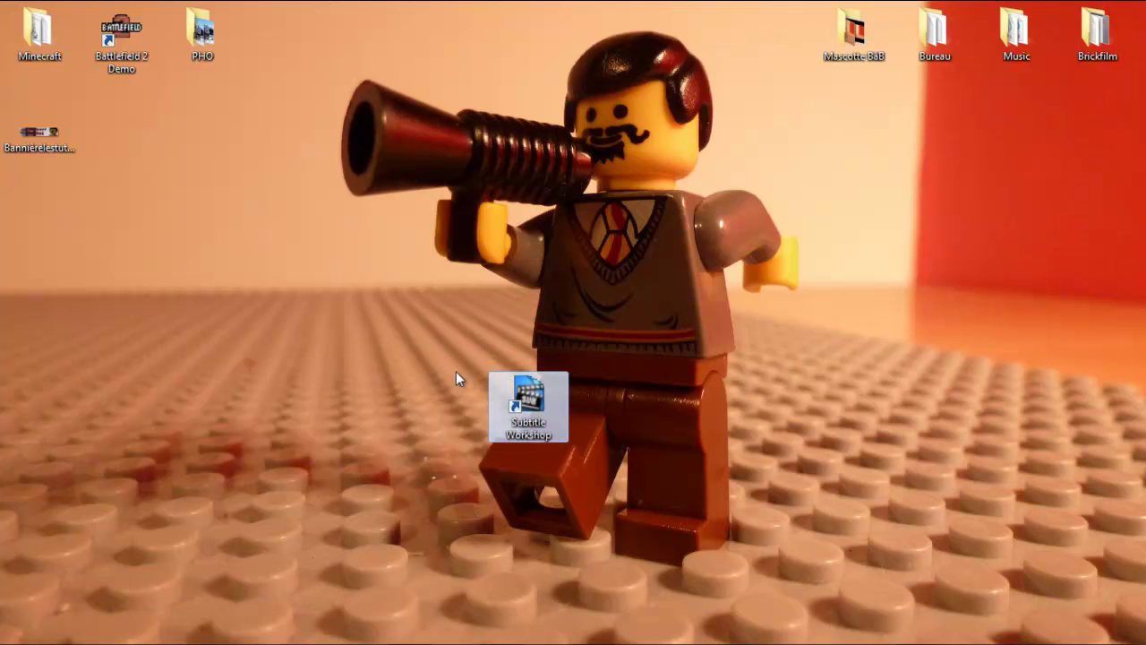
click(410, 443)
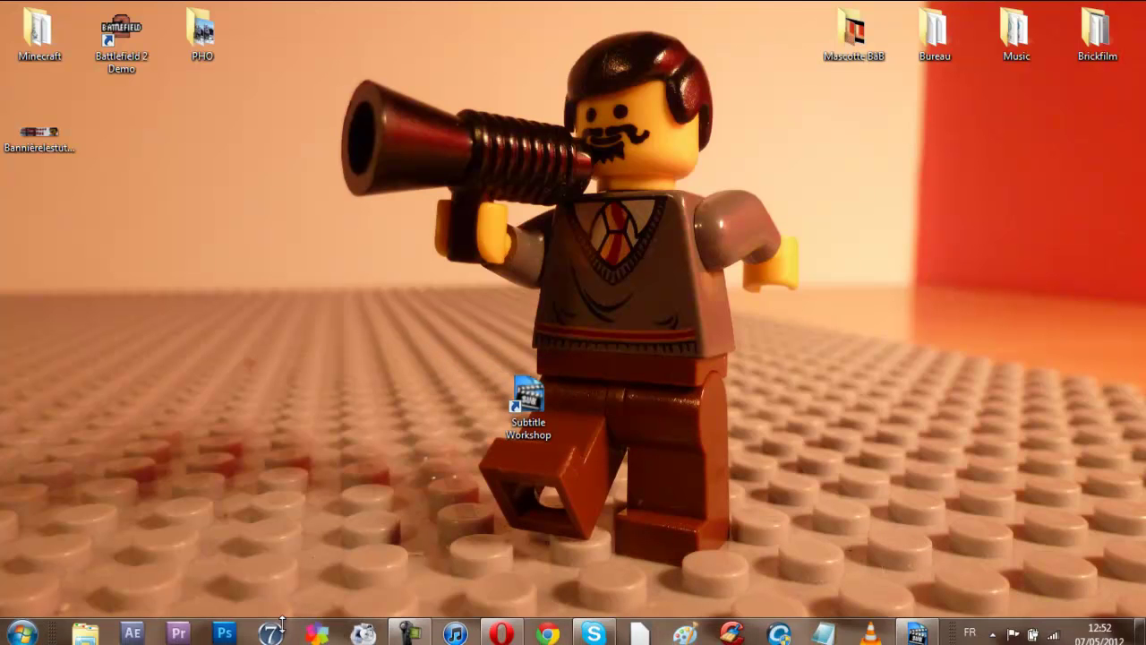
Switch to Opera and inspect the caption options on the "You Know What ? - A 40 Seconds Stupid Film" video.
click(512, 632)
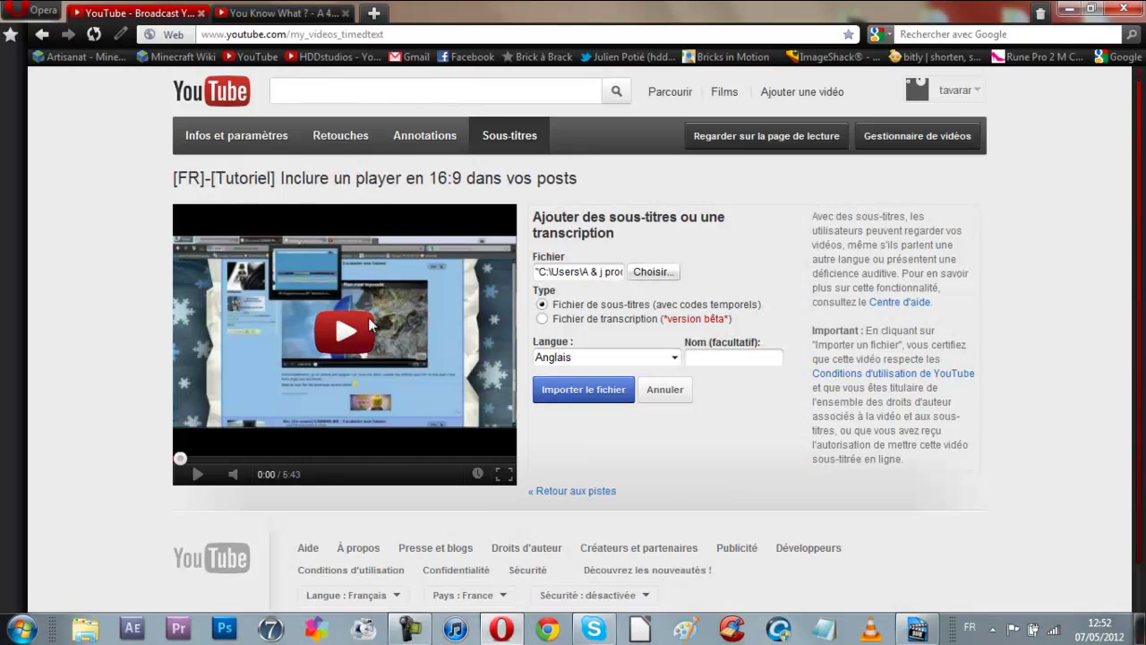
click(289, 17)
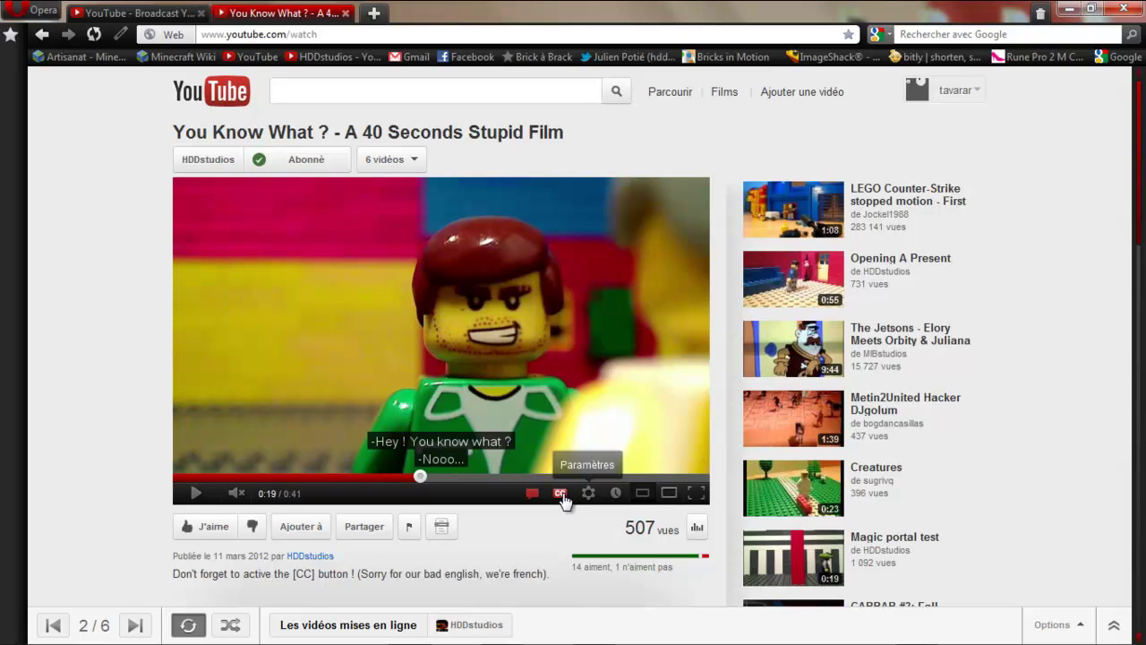
click(561, 498)
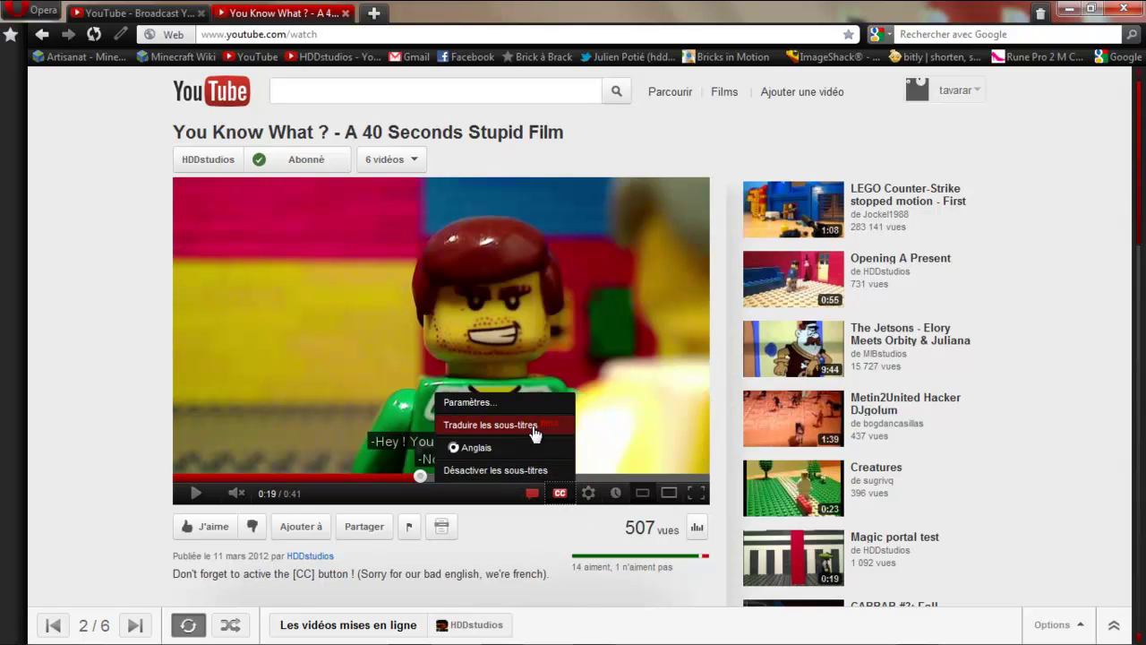
click(40, 401)
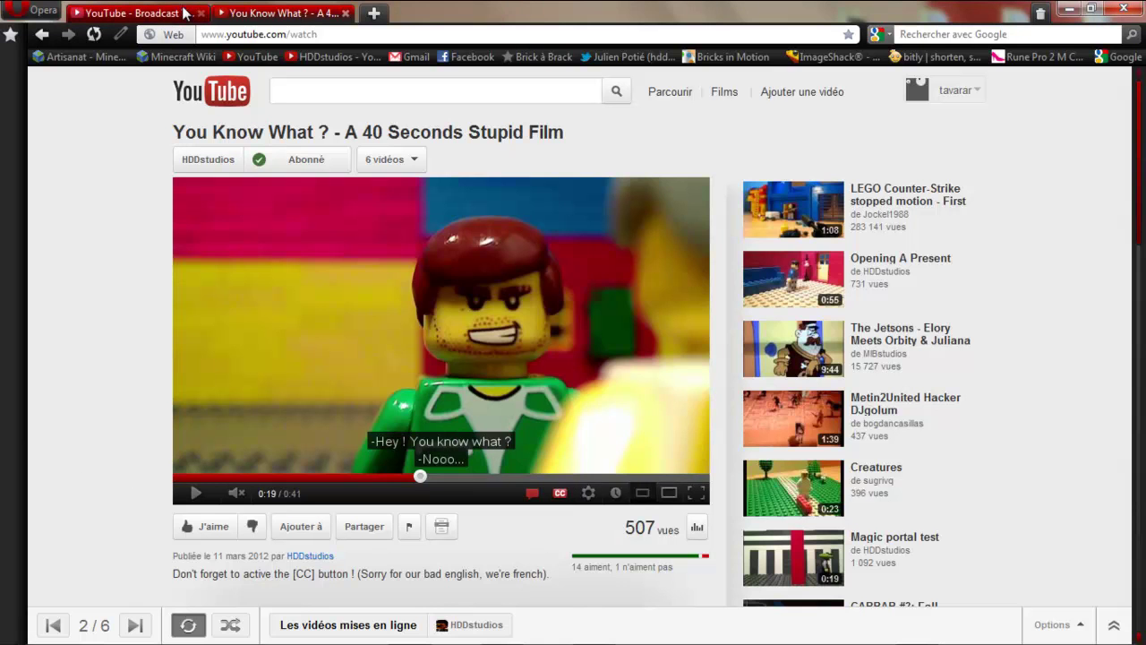
Find and pause at 5:30 in the "Inclure un player en 16:9 dans vos posts" tutorial video, and minimize the browser.
click(161, 13)
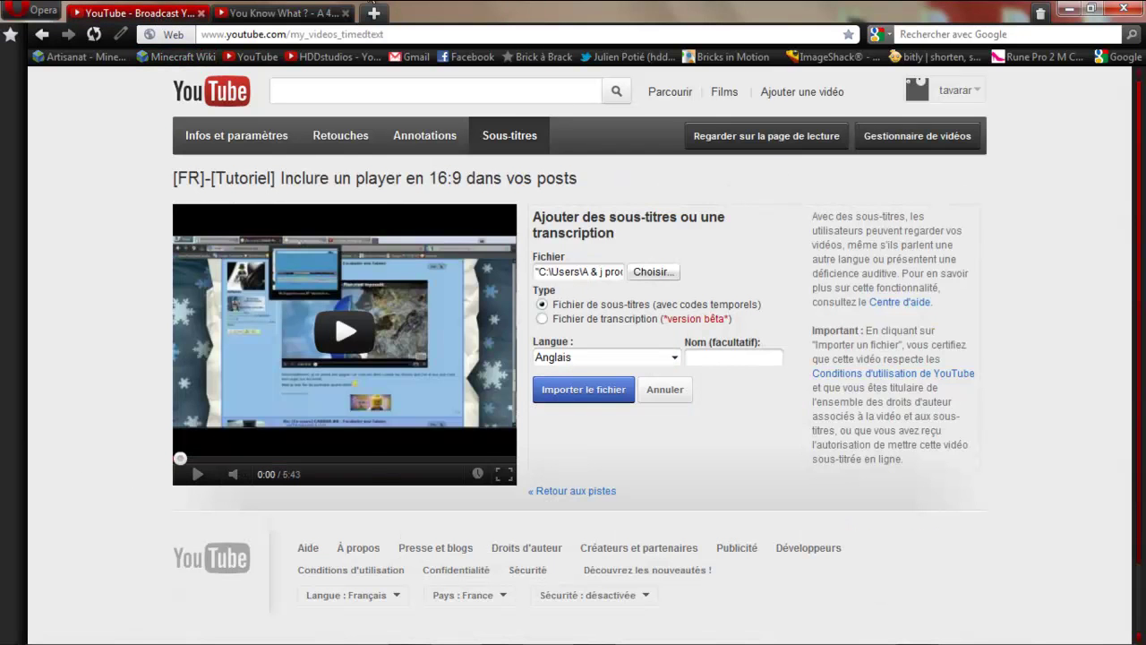
click(275, 14)
click(135, 14)
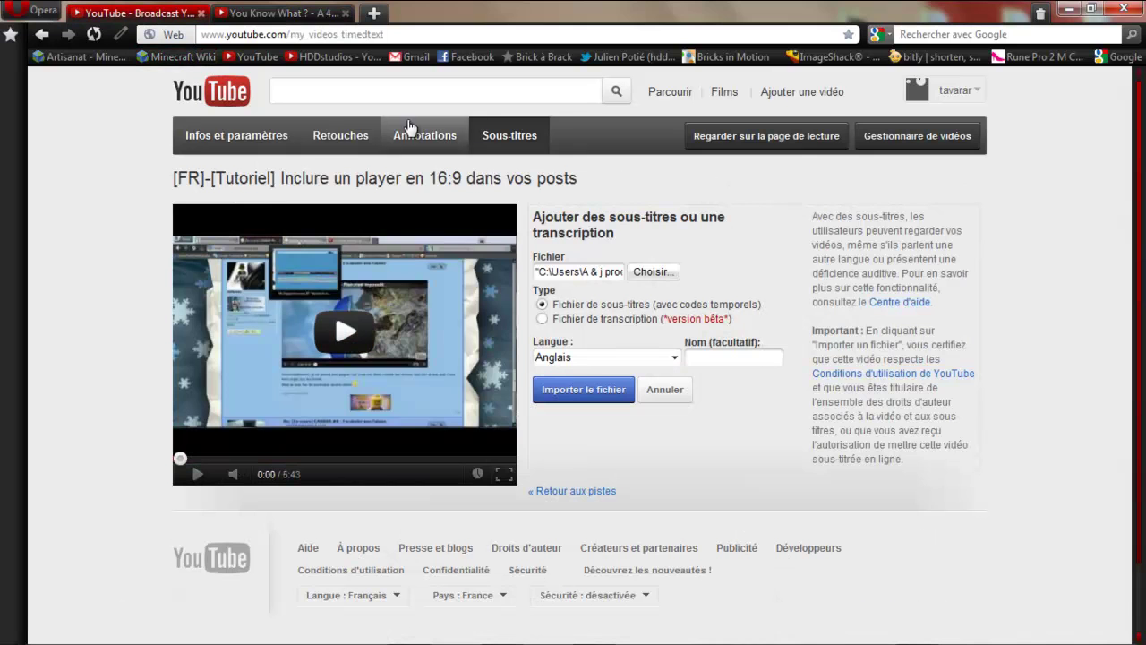
click(947, 132)
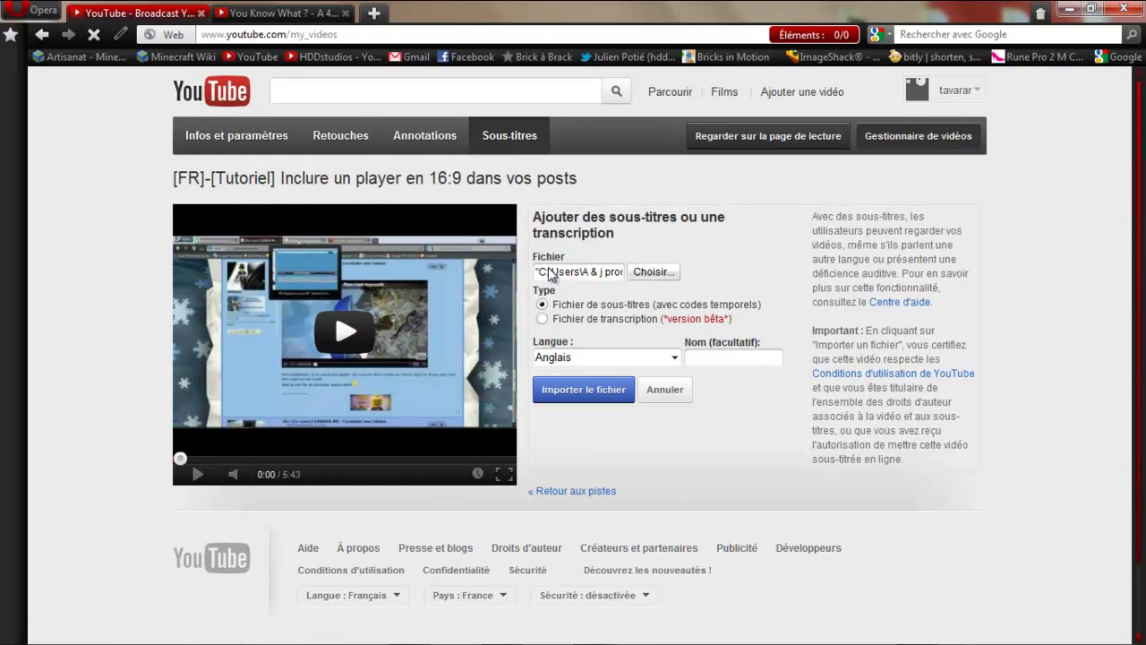
click(573, 512)
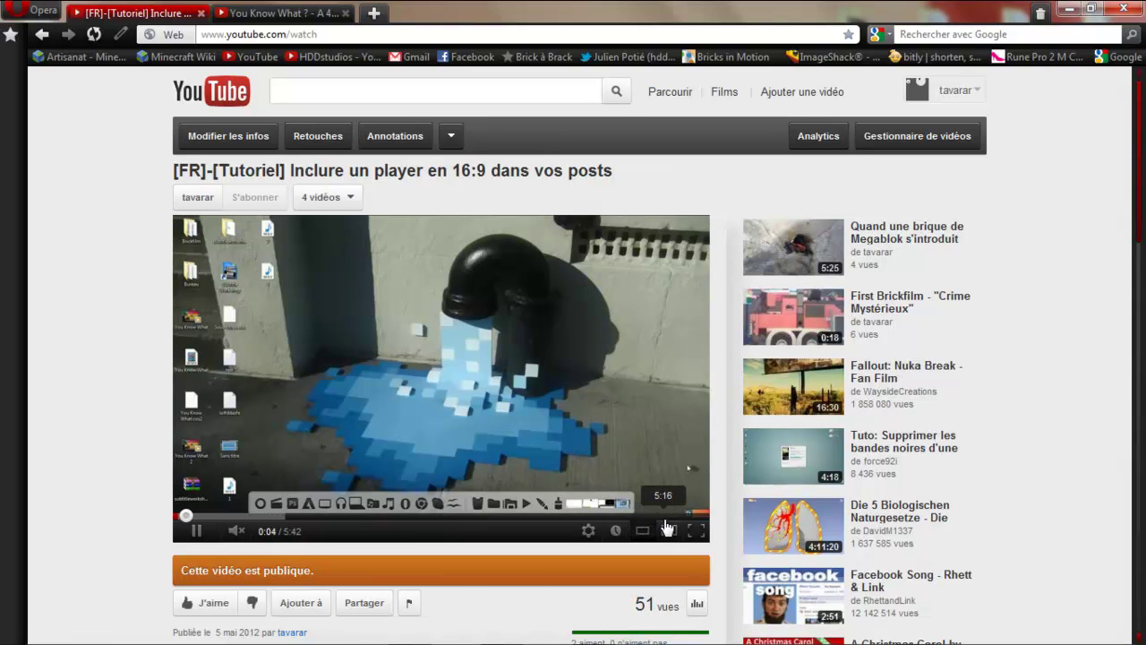
click(663, 519)
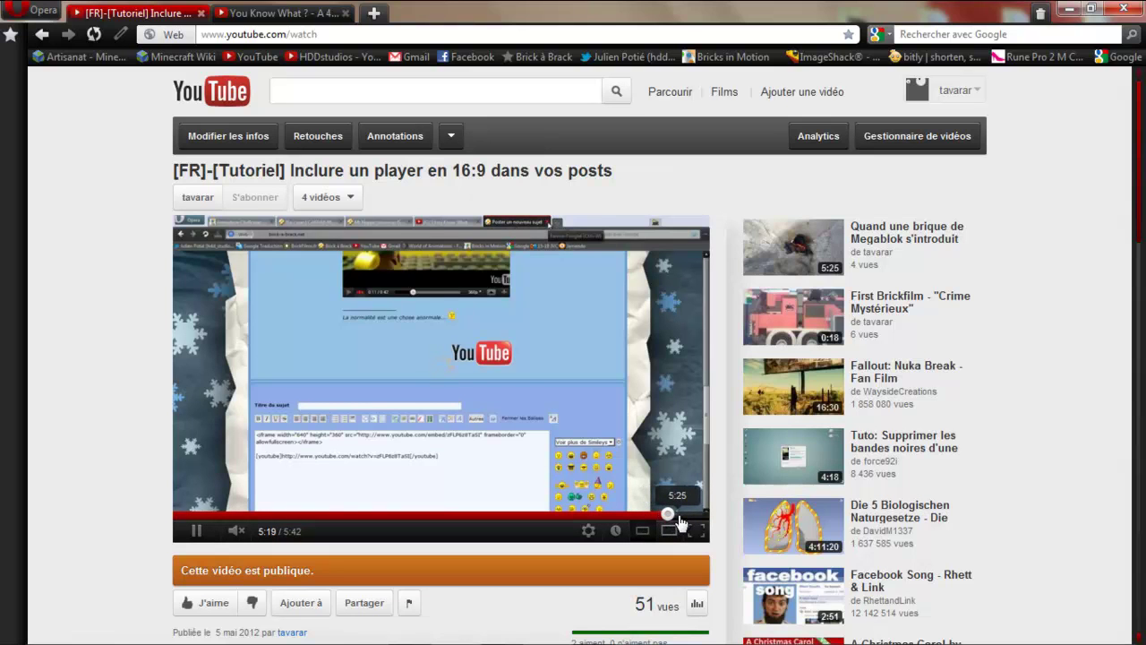
click(678, 519)
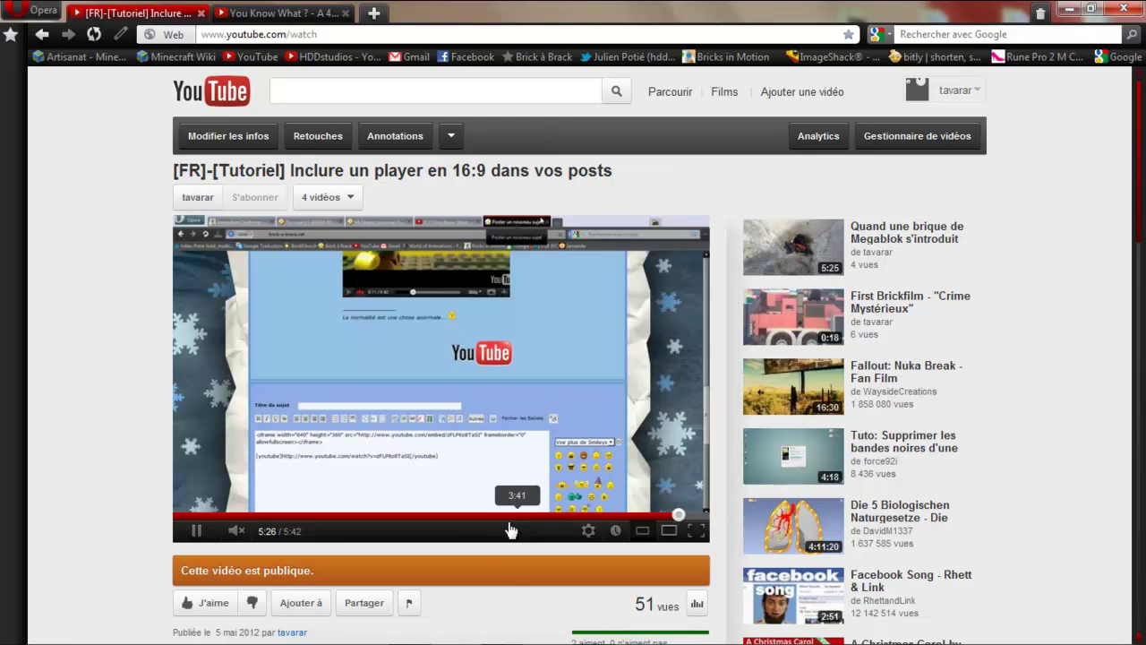
click(191, 533)
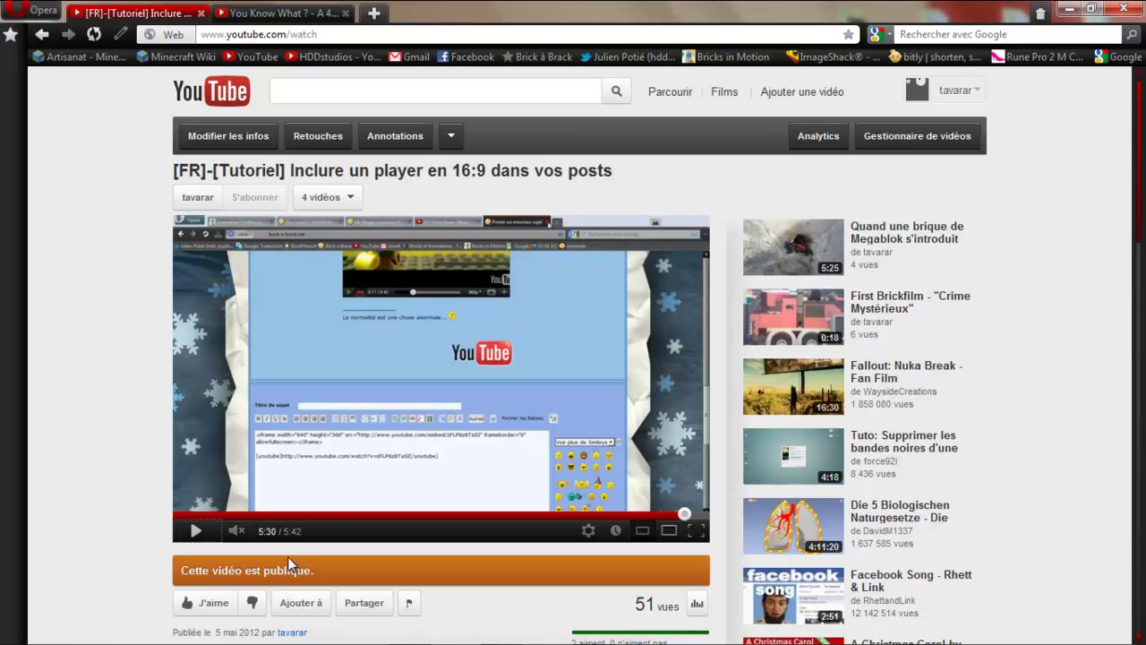
click(240, 531)
click(234, 534)
mouse_move(301, 541)
mouse_down()
mouse_move(353, 537)
mouse_move(307, 543)
mouse_up()
click(1067, 9)
drag(528, 401, 884, 364)
click(965, 359)
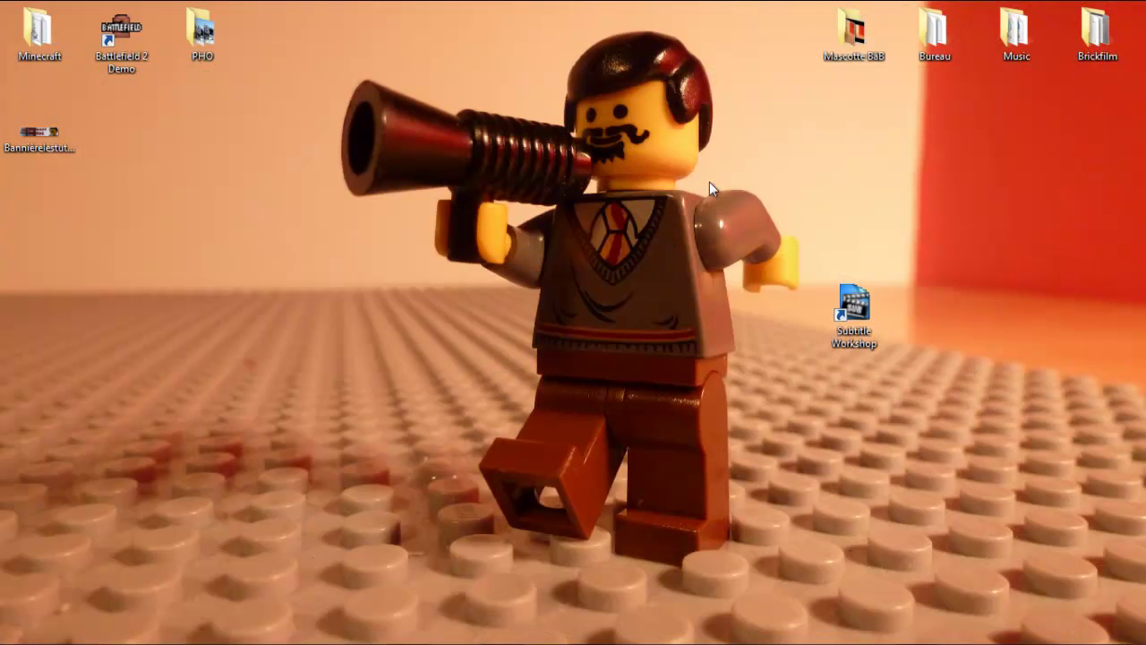
drag(835, 285, 905, 362)
drag(833, 311, 249, 447)
click(421, 441)
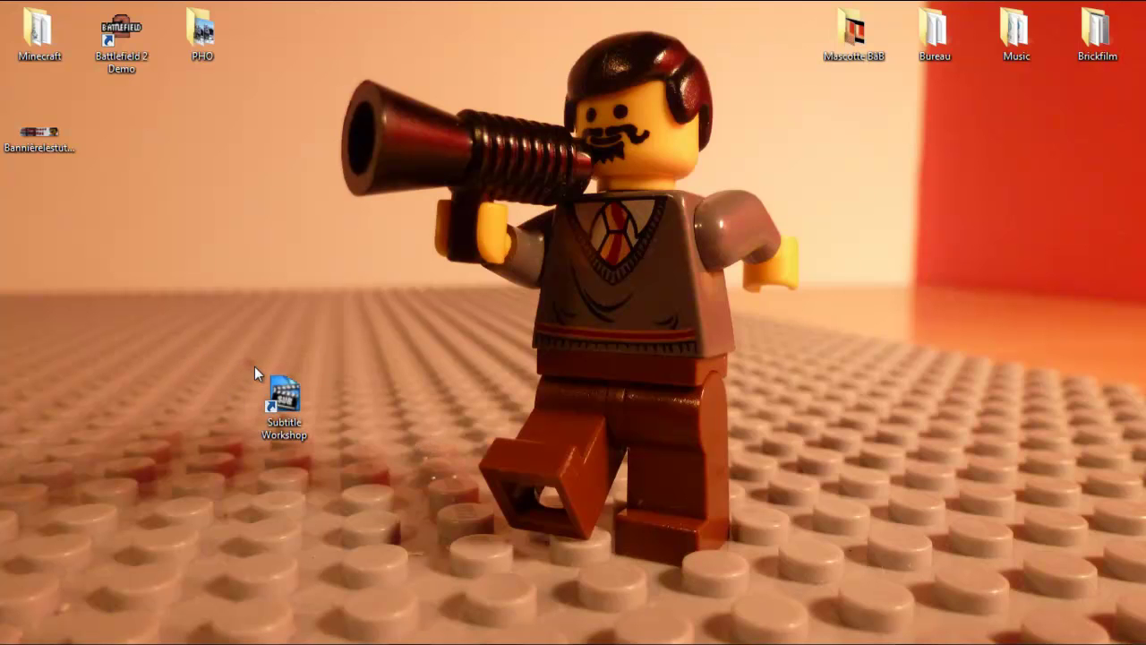
Open Subtitle Workshop from the desktop and bring its window to the front.
right_click(285, 416)
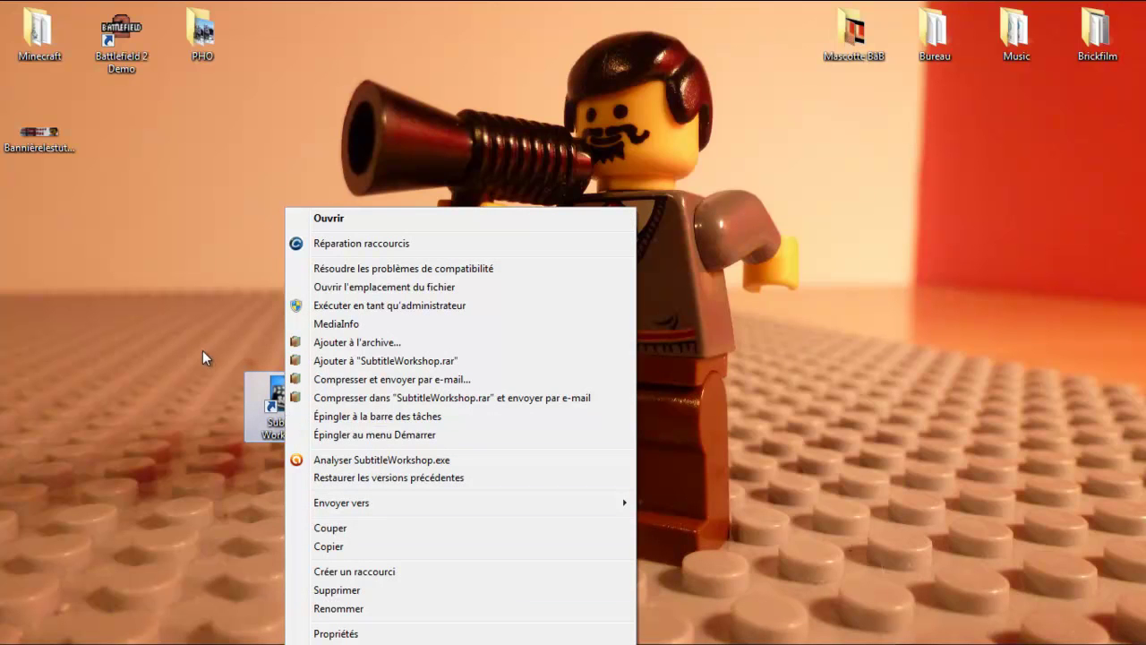
click(356, 222)
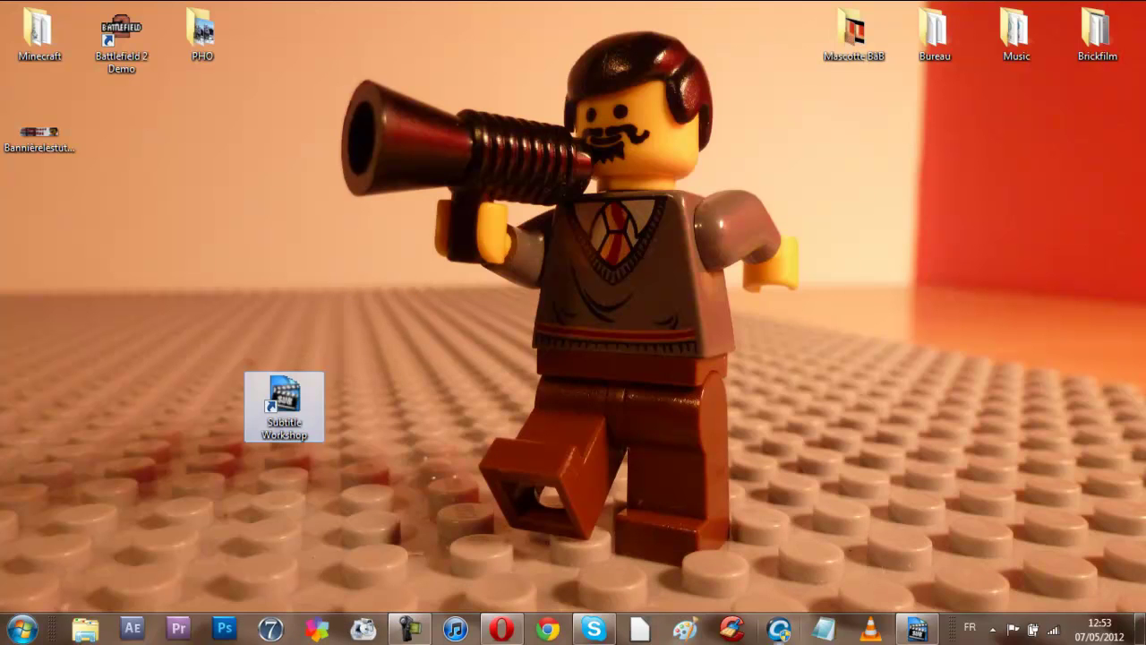
click(917, 630)
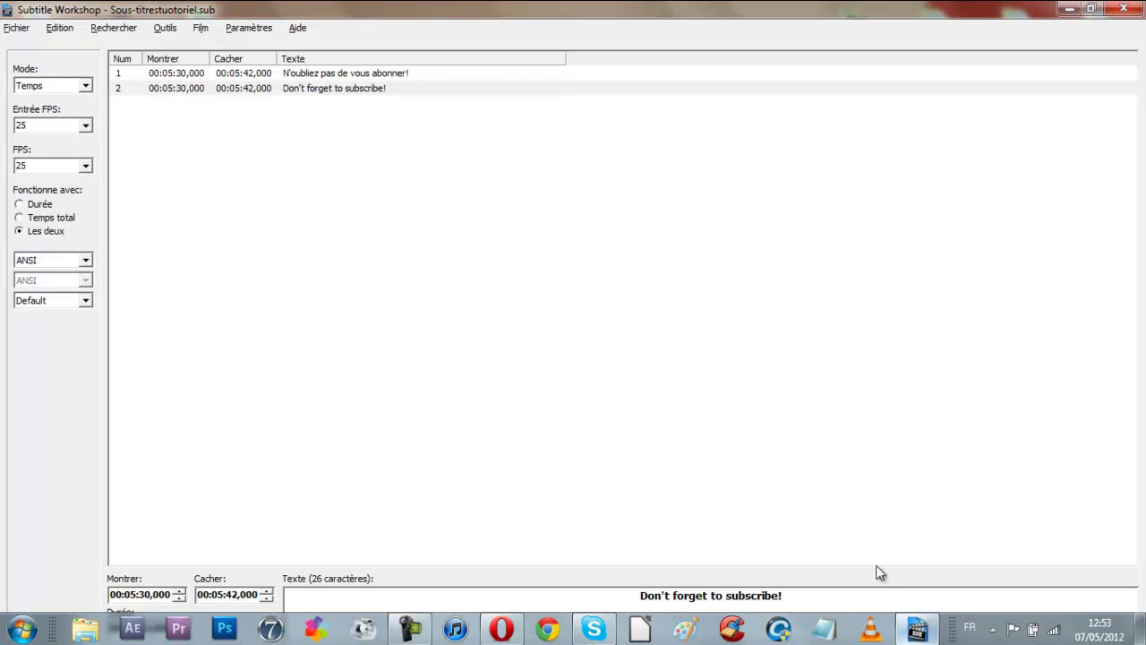
Delete both subtitles, "N'oubliez pas de vous abonner!" and "Don't forget to subscribe!", from the Sous-titrestuotoriel.sub file.
click(332, 74)
key(Delete)
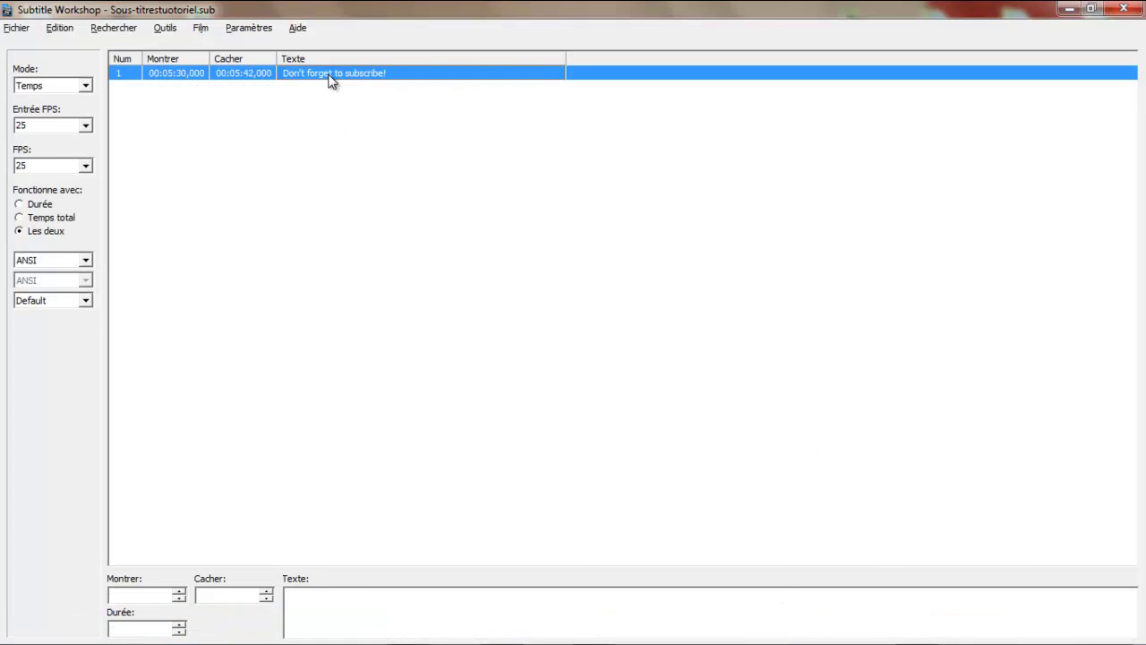
key(Delete)
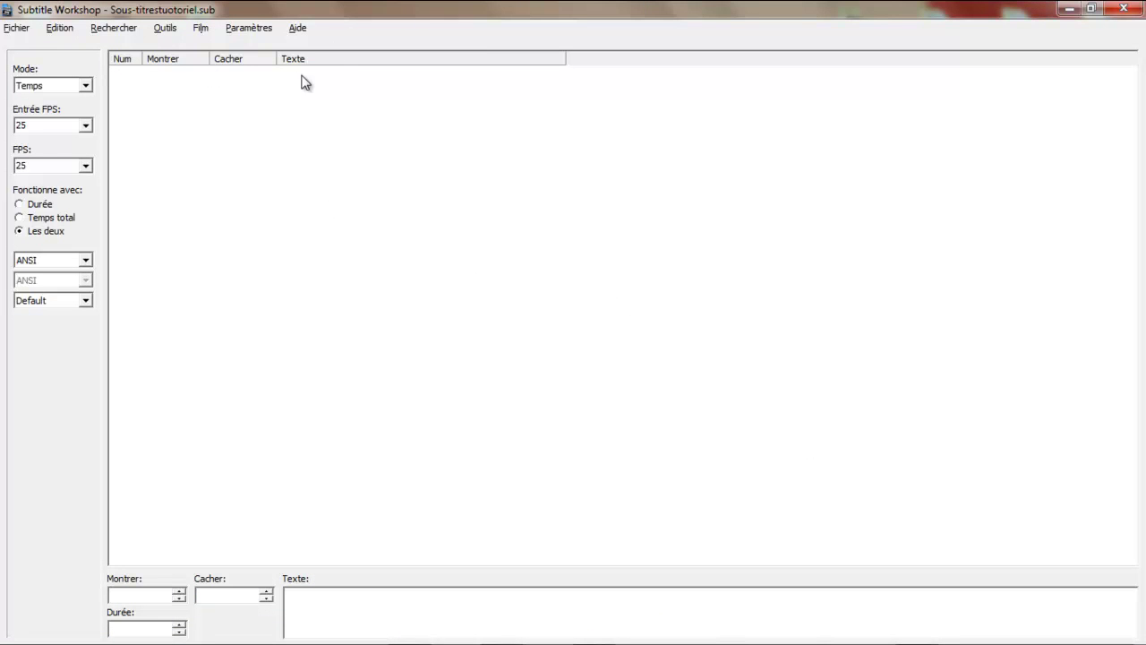
Switch the interface language to English.
click(251, 28)
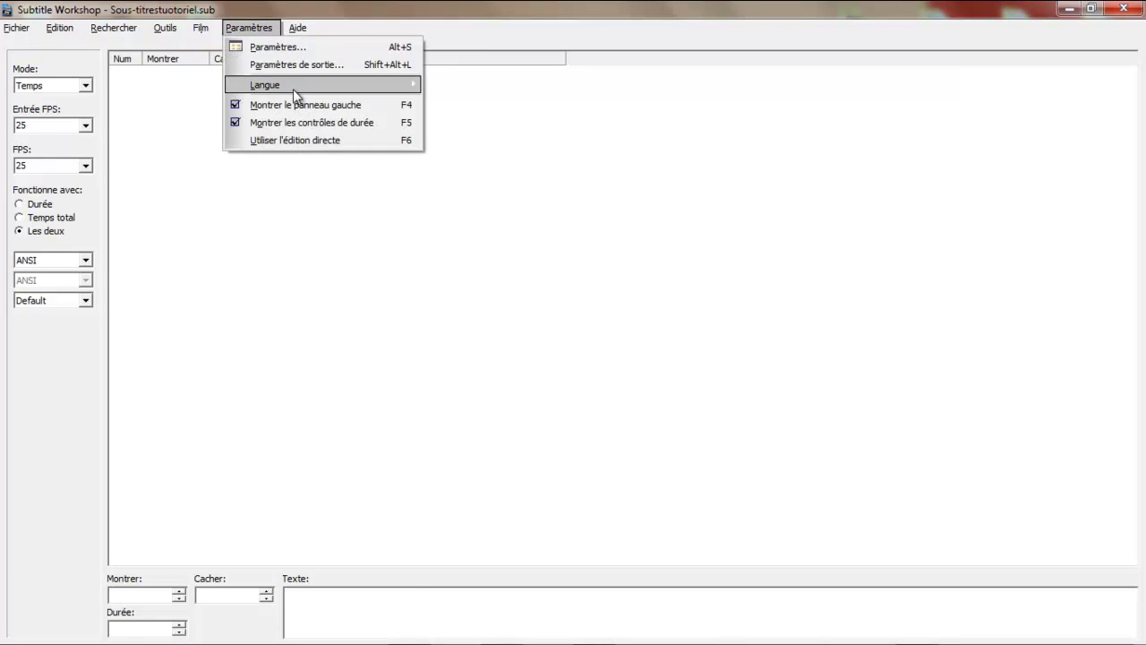
mouse_move(291, 87)
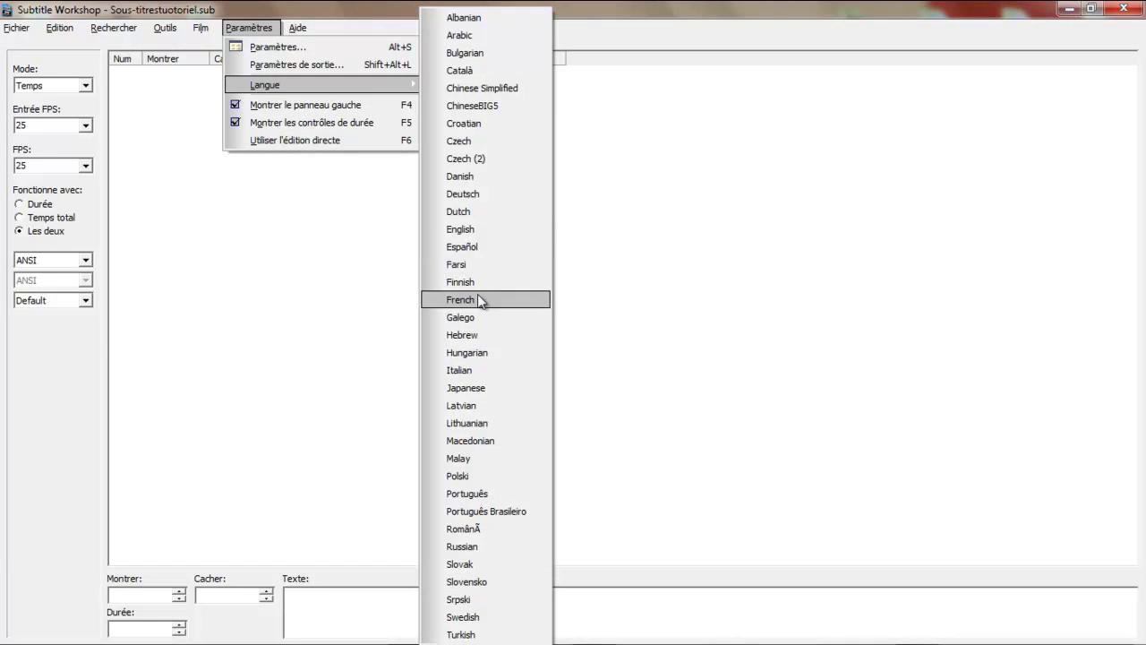
click(481, 228)
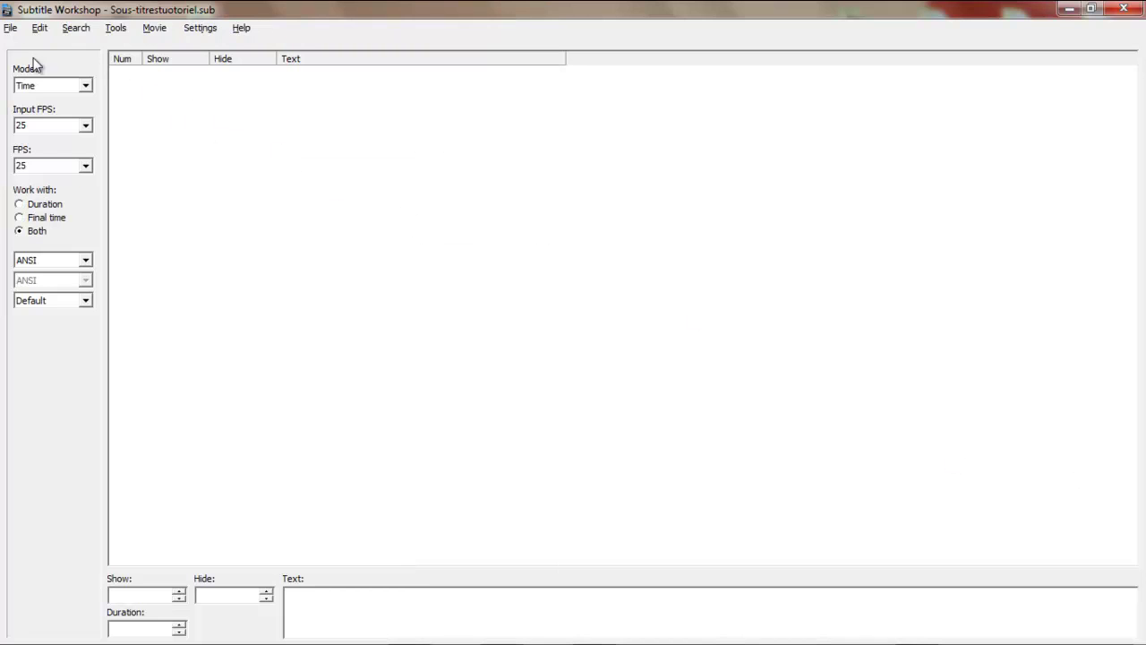
click(7, 10)
click(365, 279)
Switch the interface language back to French.
click(198, 29)
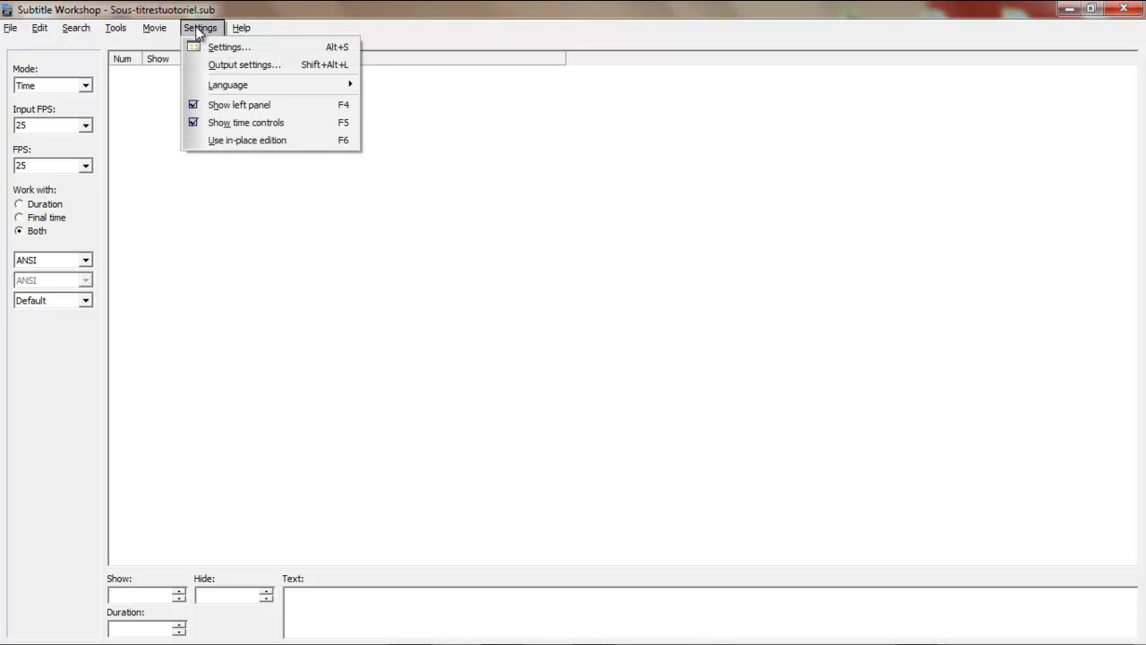
mouse_move(334, 84)
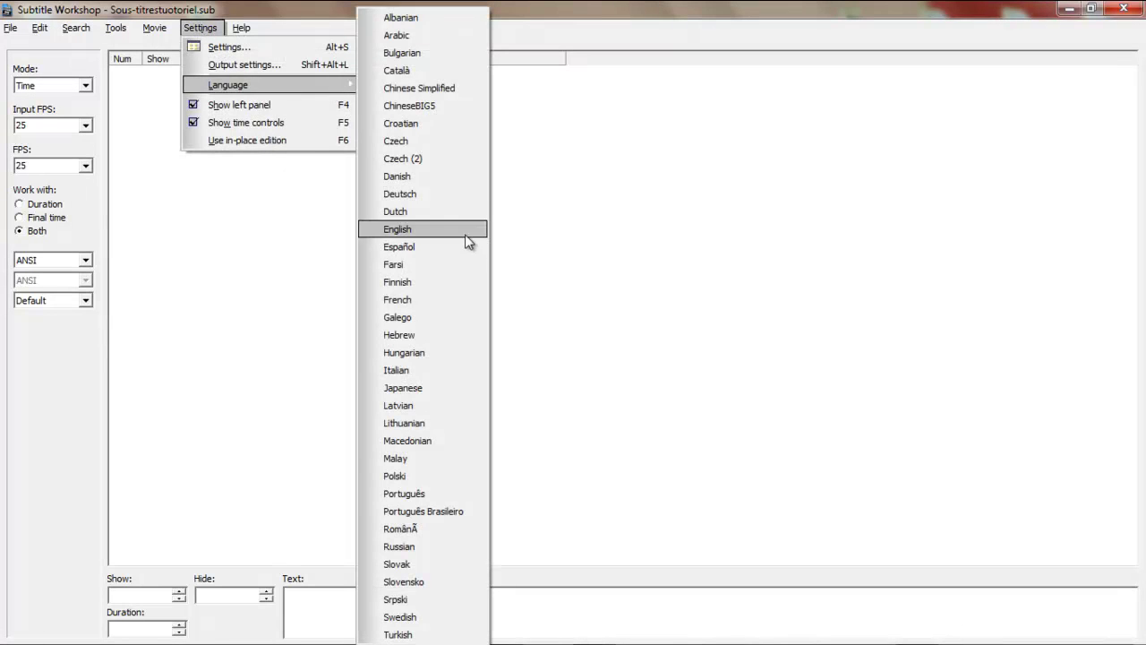
click(445, 300)
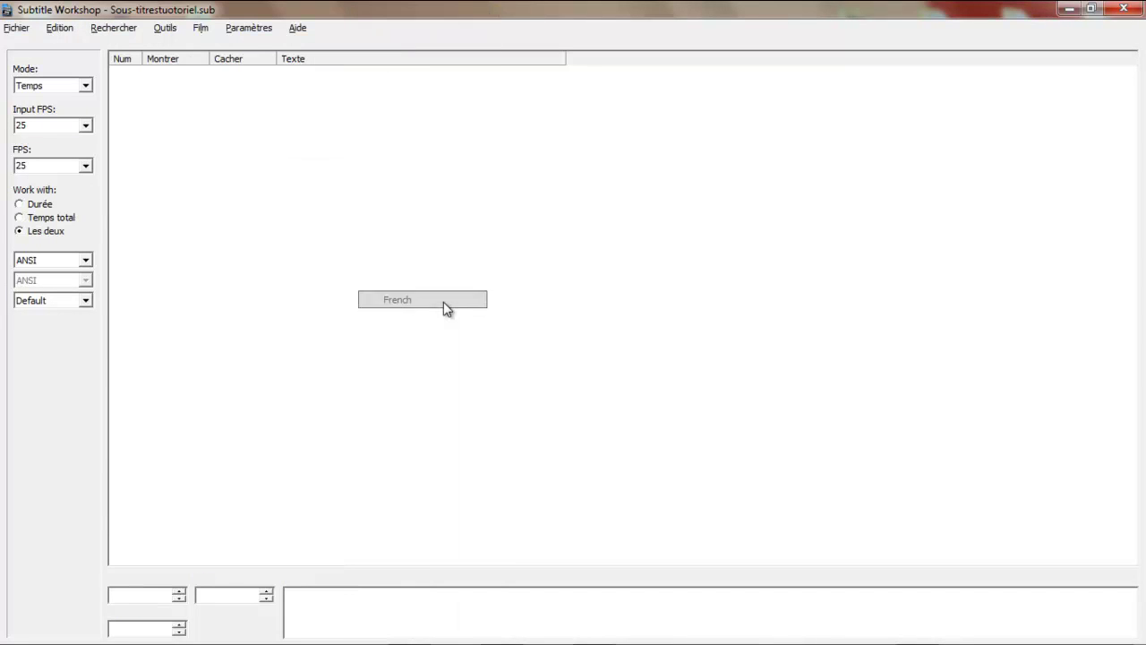
Create a new subtitle file without saving the changes to Sous-titrestuotoriel.sub.
click(18, 28)
click(41, 47)
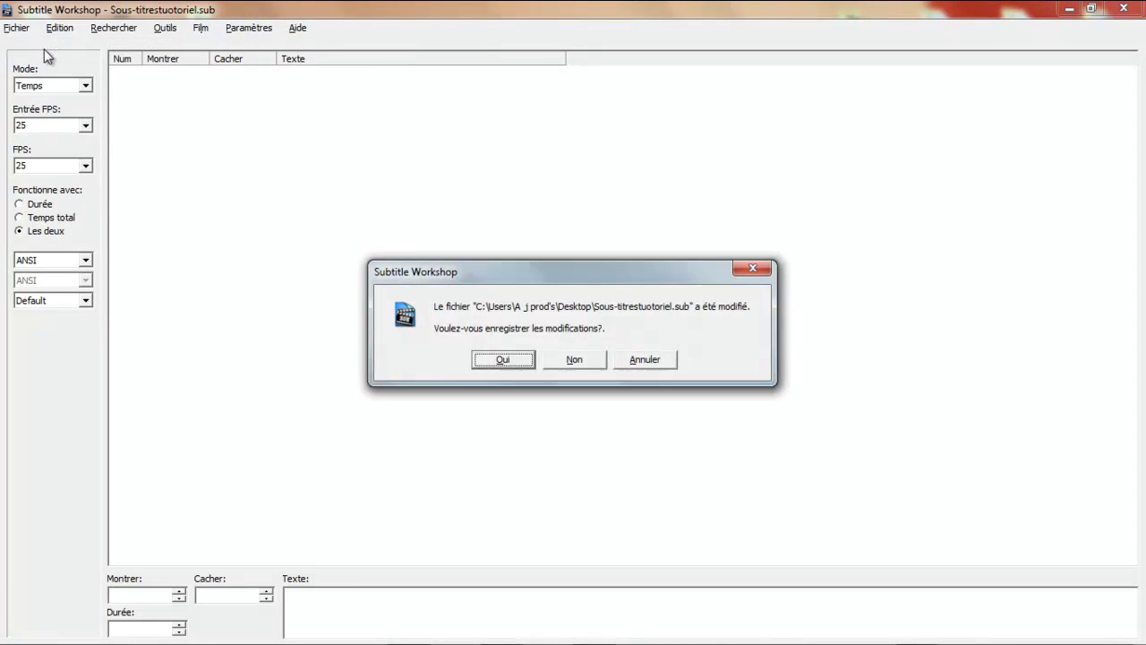
click(564, 358)
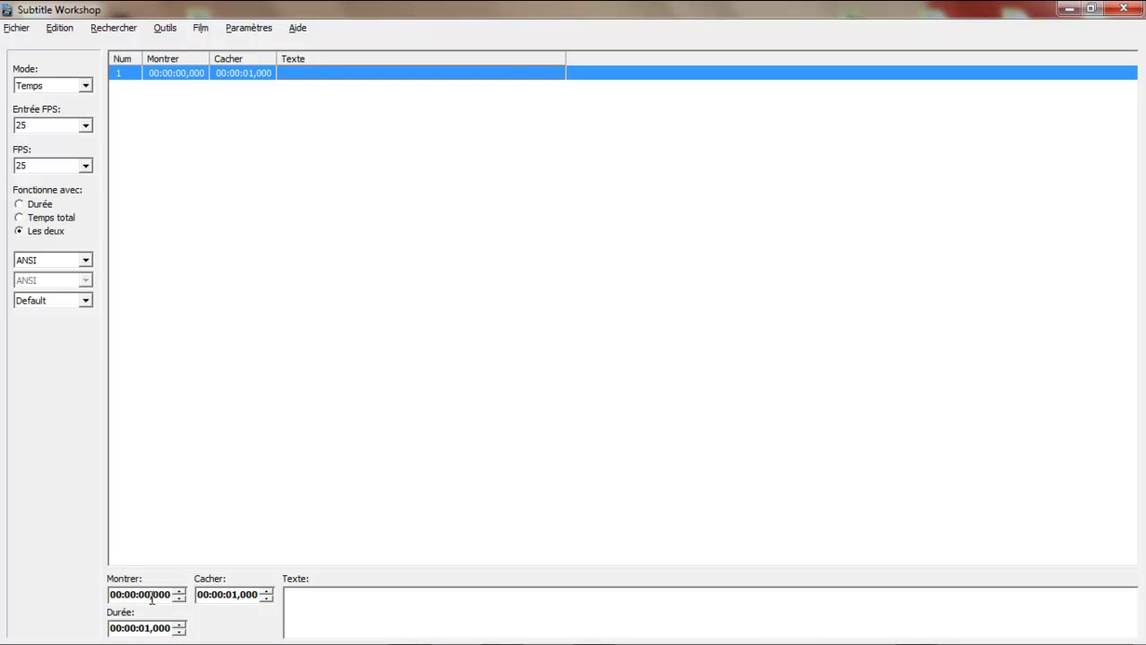
Enter "N'oubliez pas de vous abonner!" as the text of the first subtitle.
click(115, 591)
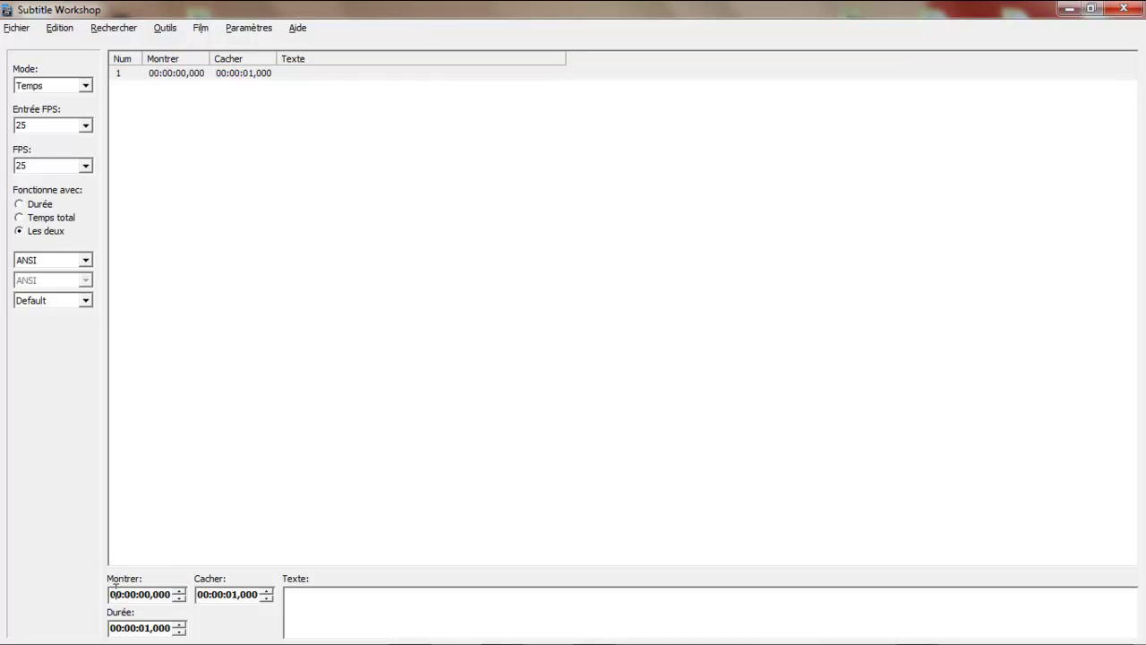
click(295, 607)
text(N'oubliez pas de vous abonner!)
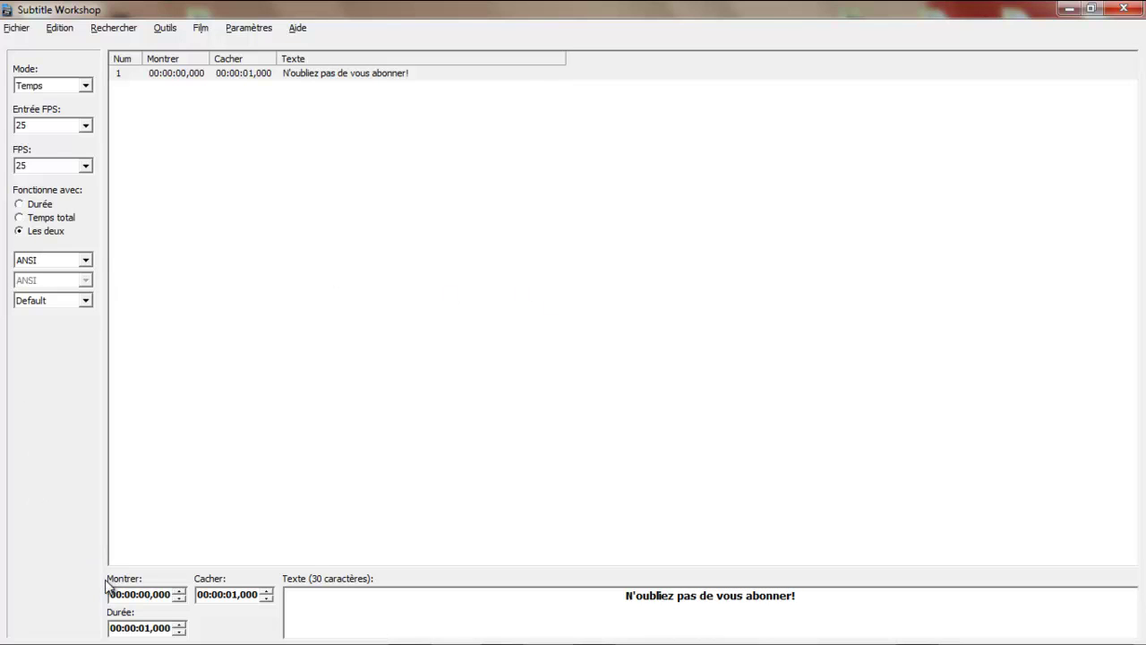
Set the first subtitle's show time (Montrer) to 00:05:30,000.
drag(113, 595, 138, 604)
click(126, 592)
click(121, 596)
click(128, 595)
click(143, 595)
click(153, 594)
click(133, 595)
text(5:30)
key(Return)
Set the first subtitle's hide time (Cacher) to 00:05:42,000 and select its row in the list.
click(237, 594)
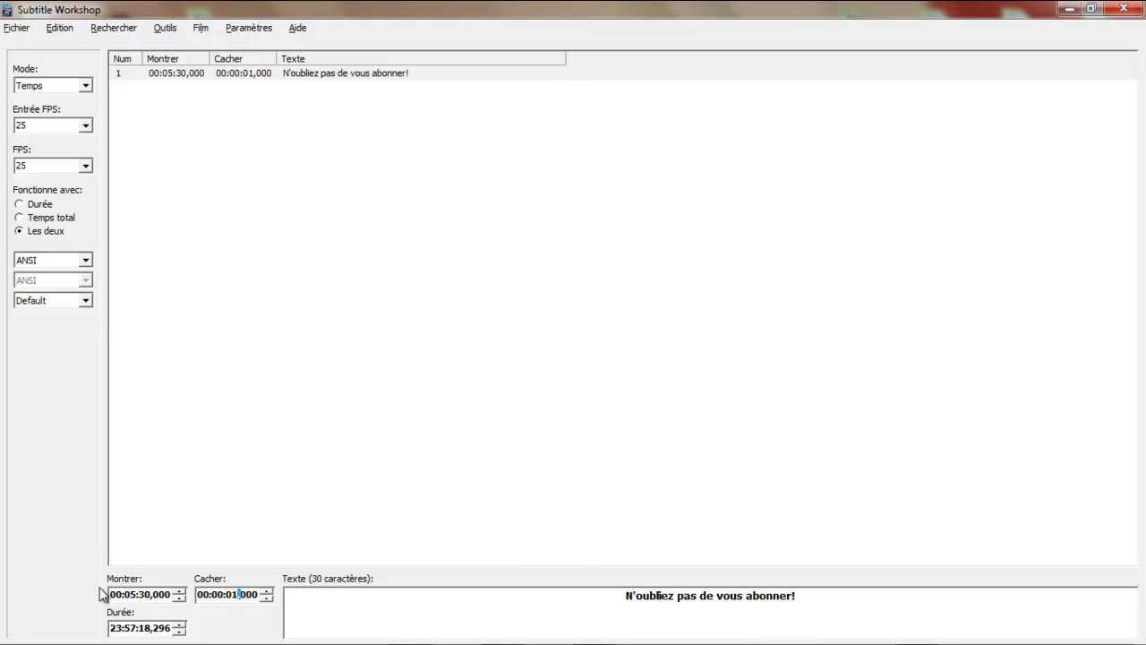
click(218, 595)
text(5:42)
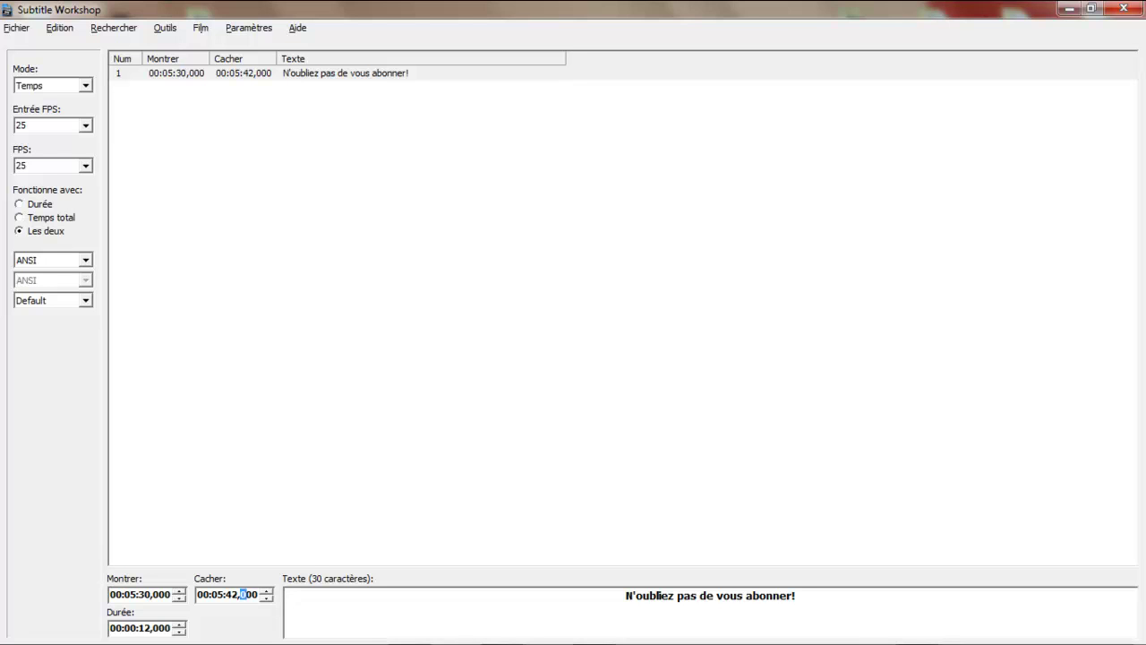
click(173, 359)
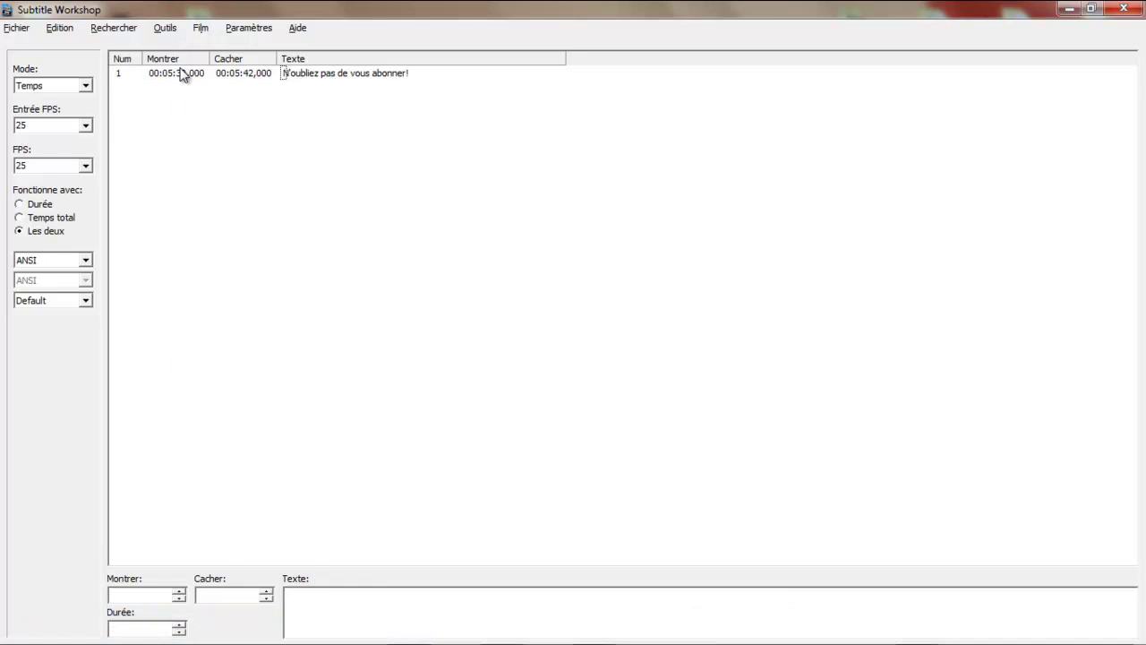
click(148, 79)
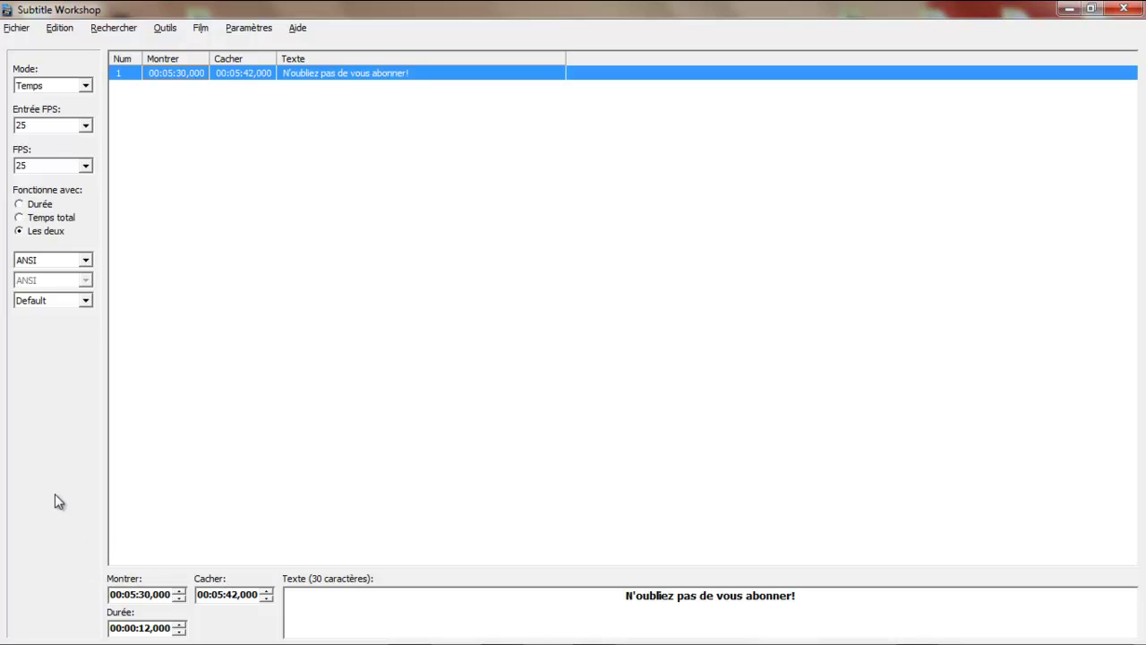
click(16, 30)
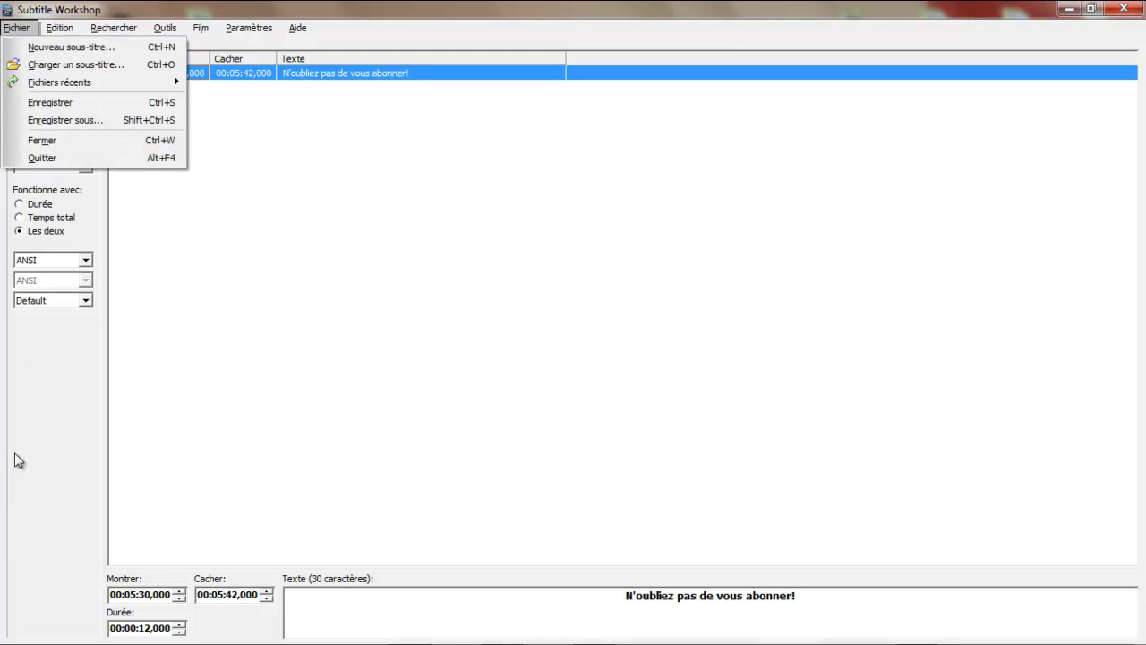
click(51, 414)
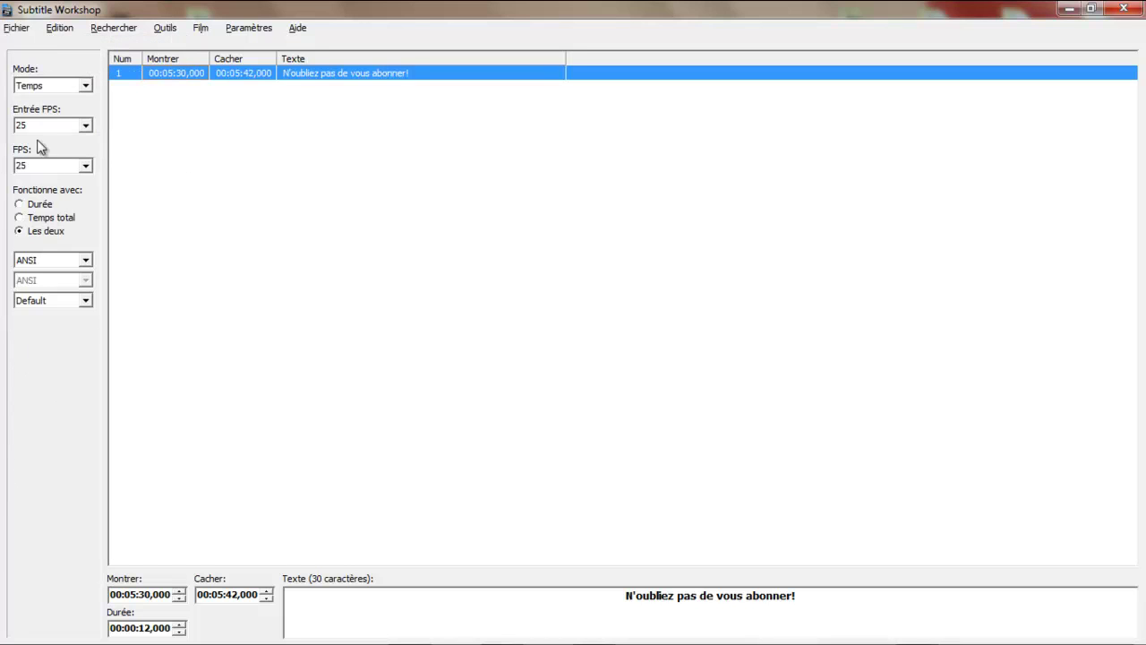
Add a second subtitle with the text "lihfj" after the first one and delete it again.
click(73, 30)
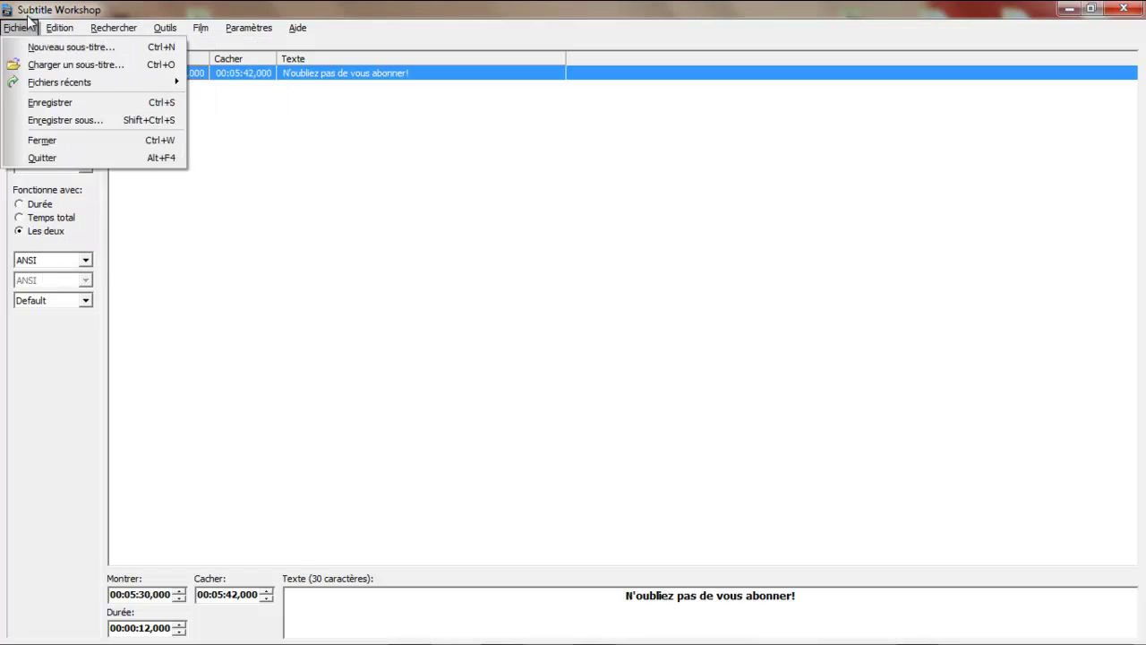
click(109, 84)
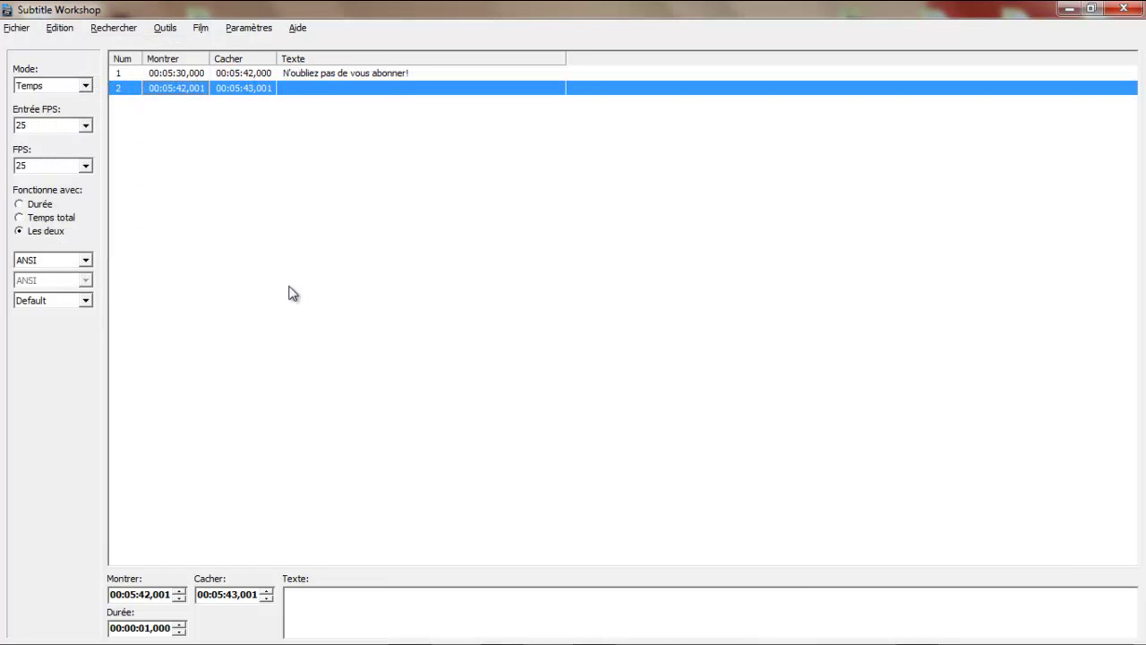
click(349, 615)
text(lihfj)
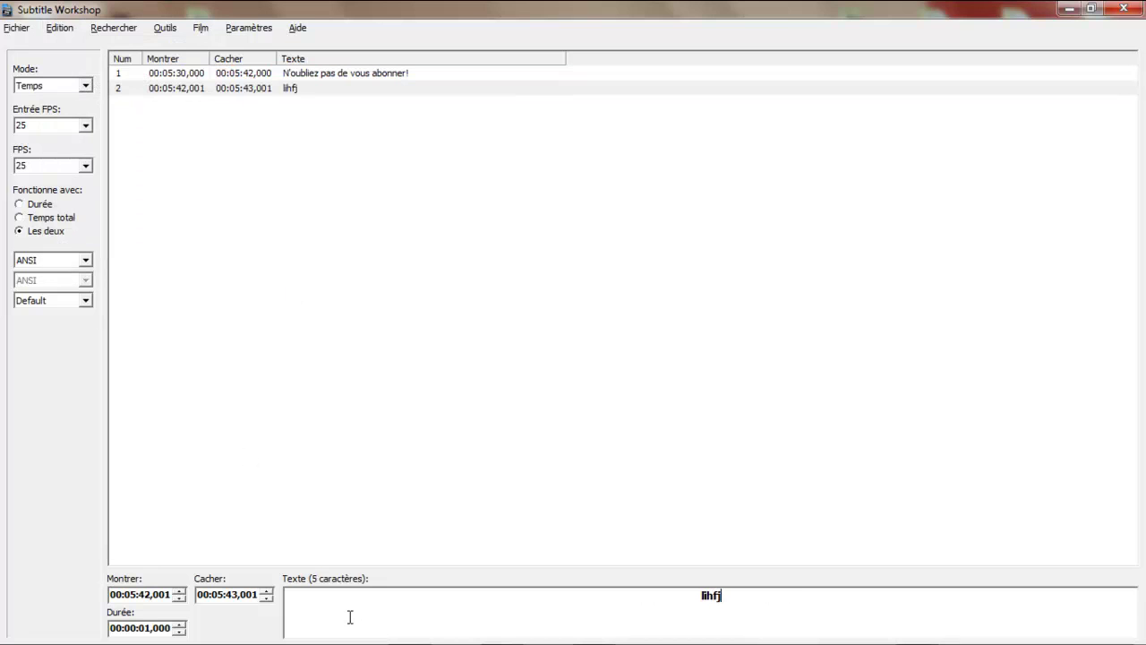
drag(151, 587, 98, 592)
click(293, 88)
key(Delete)
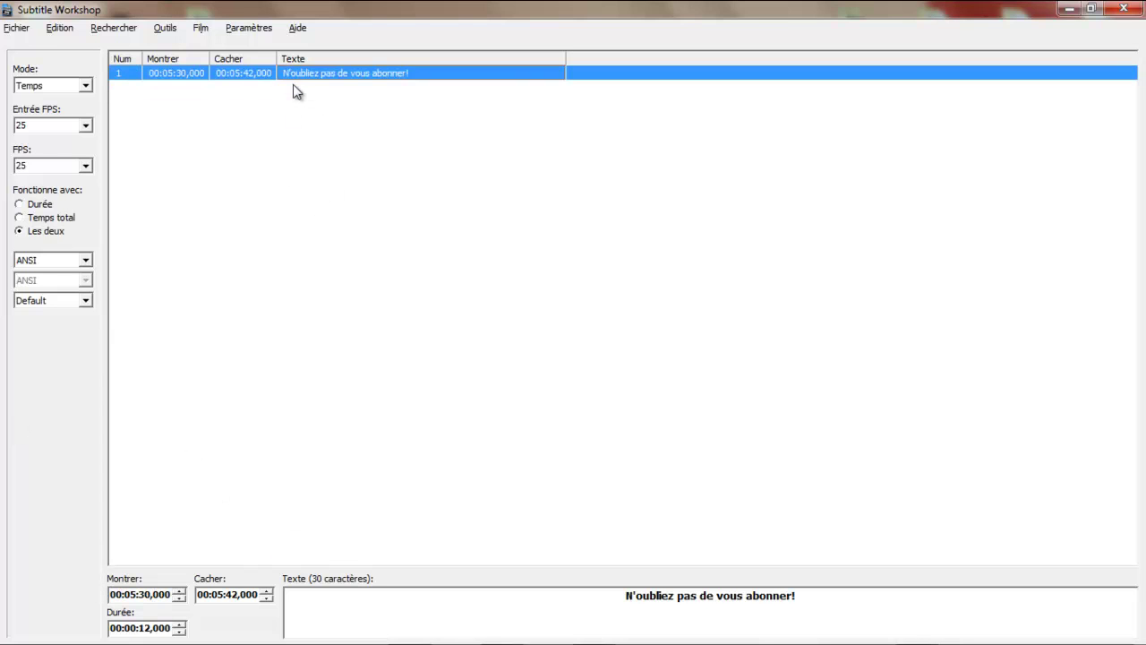
Save the French subtitles to the desktop in SubViewer 2.0 format under the file name STFR.
click(16, 28)
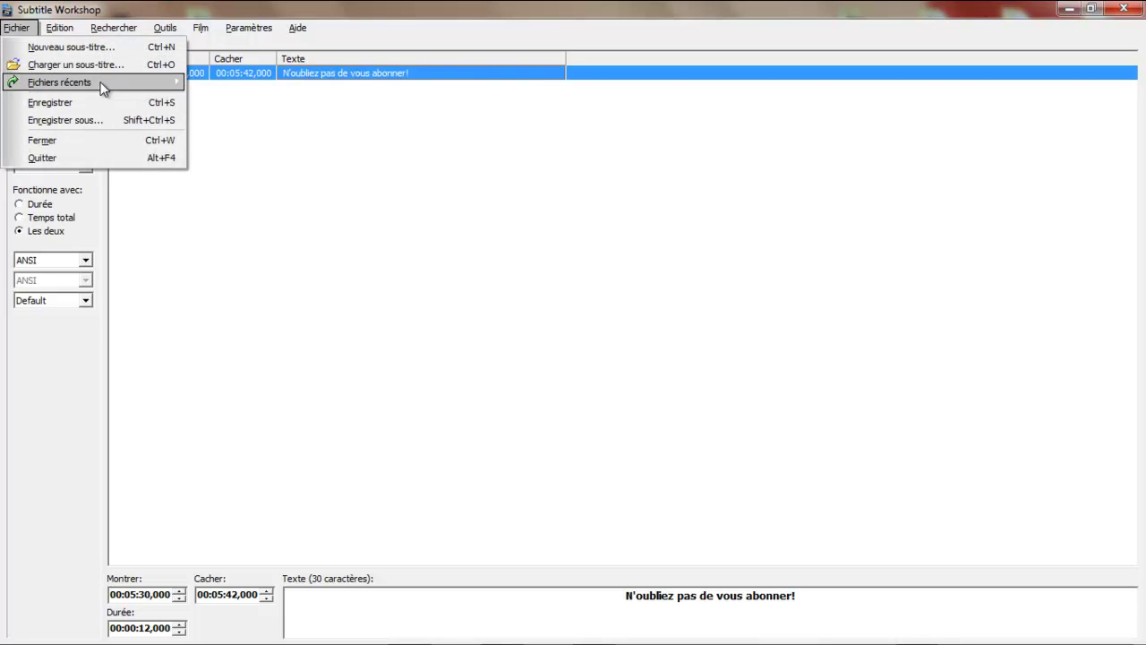
click(92, 120)
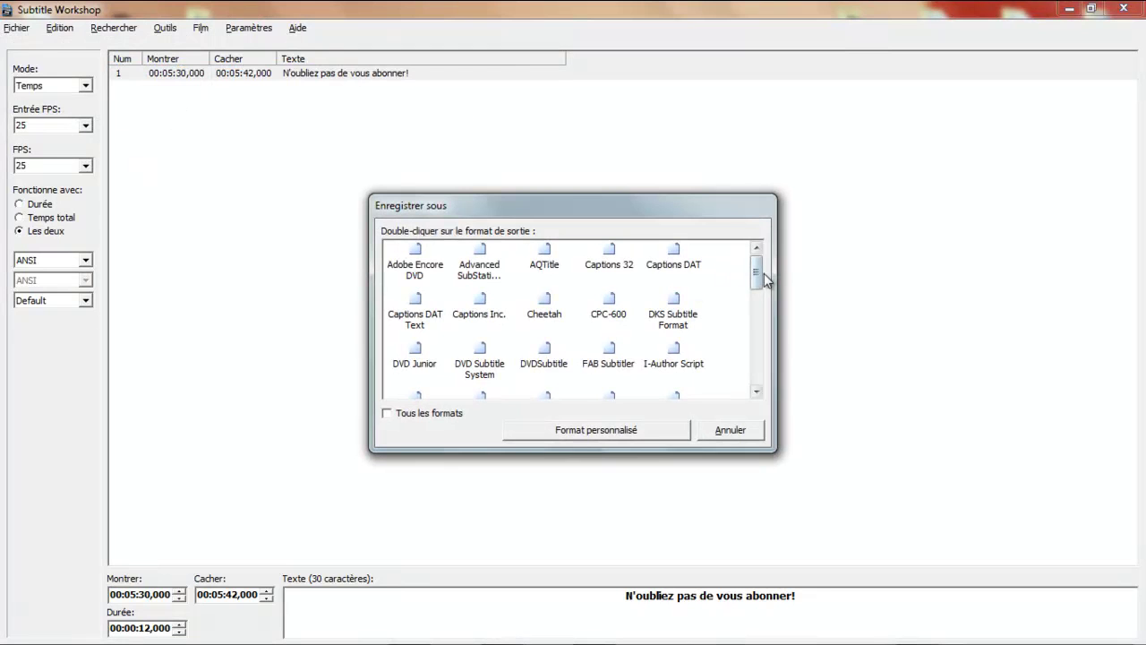
drag(756, 277, 749, 388)
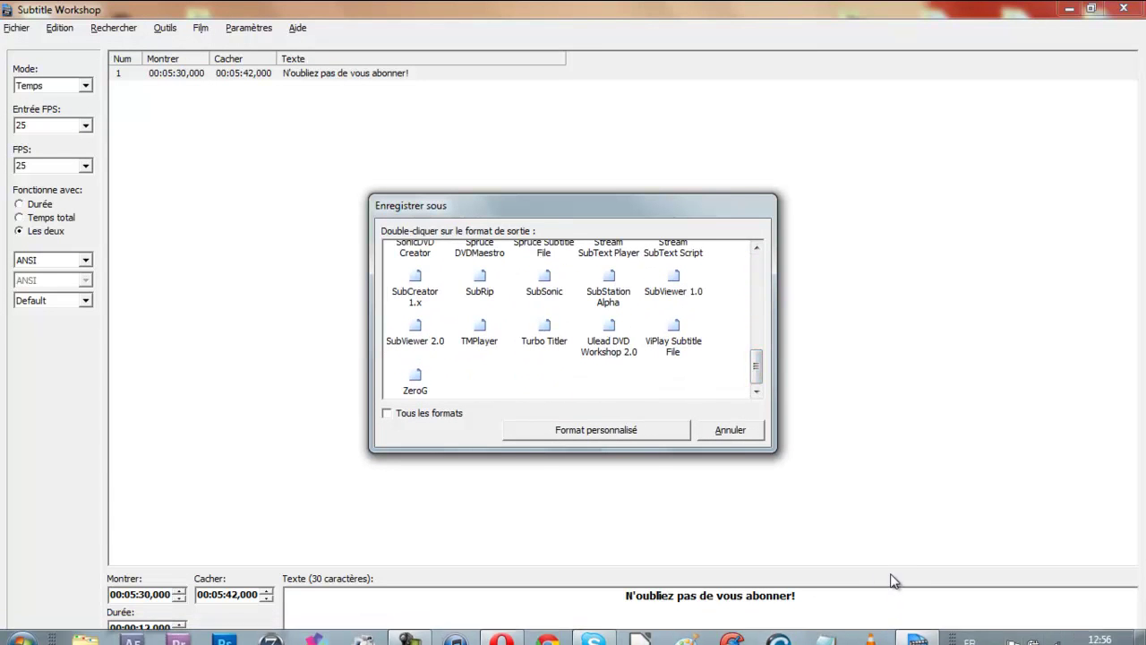
mouse_move(761, 372)
mouse_down()
mouse_move(750, 224)
mouse_move(758, 378)
mouse_up()
drag(636, 223, 528, 173)
click(372, 244)
click(576, 240)
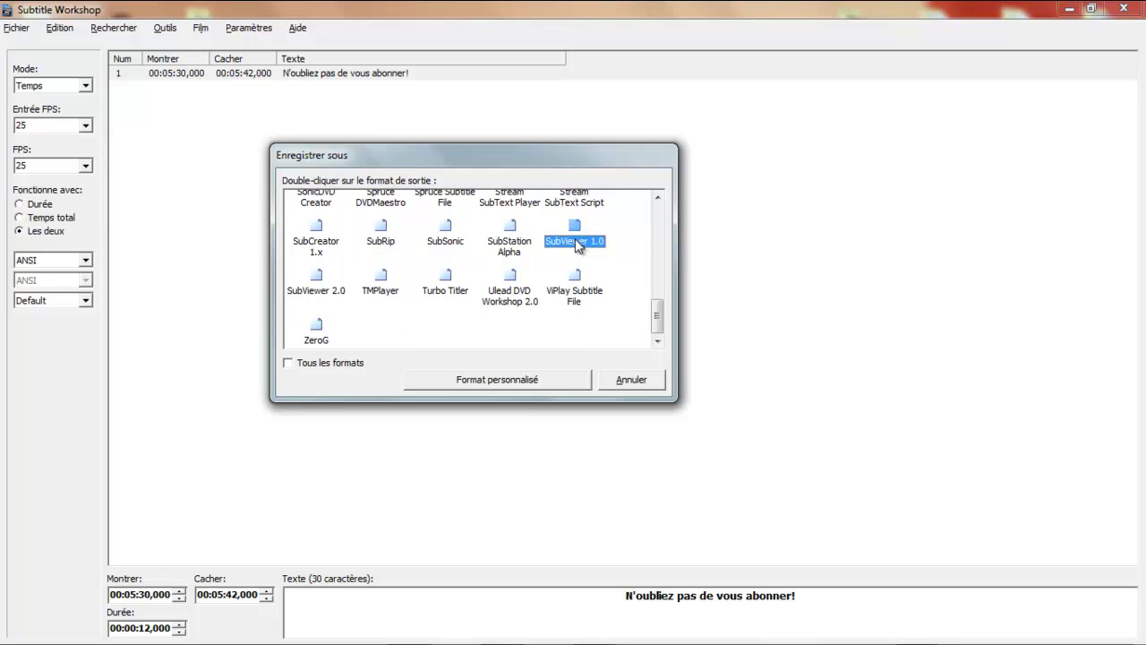
click(318, 293)
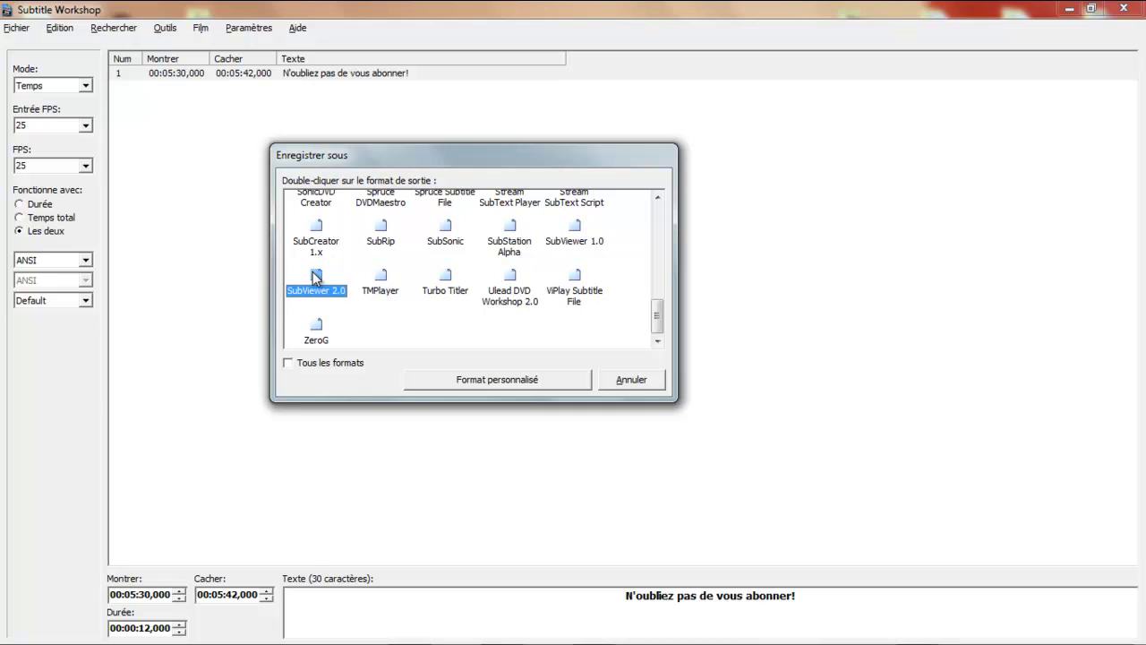
click(591, 250)
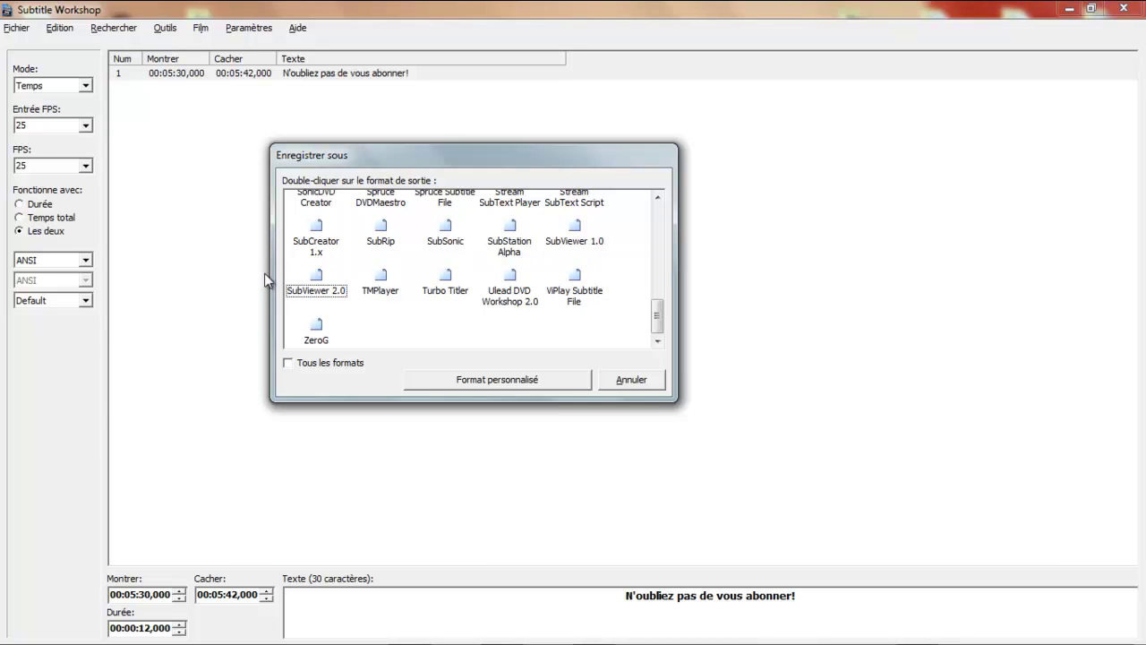
click(315, 280)
double_click(319, 291)
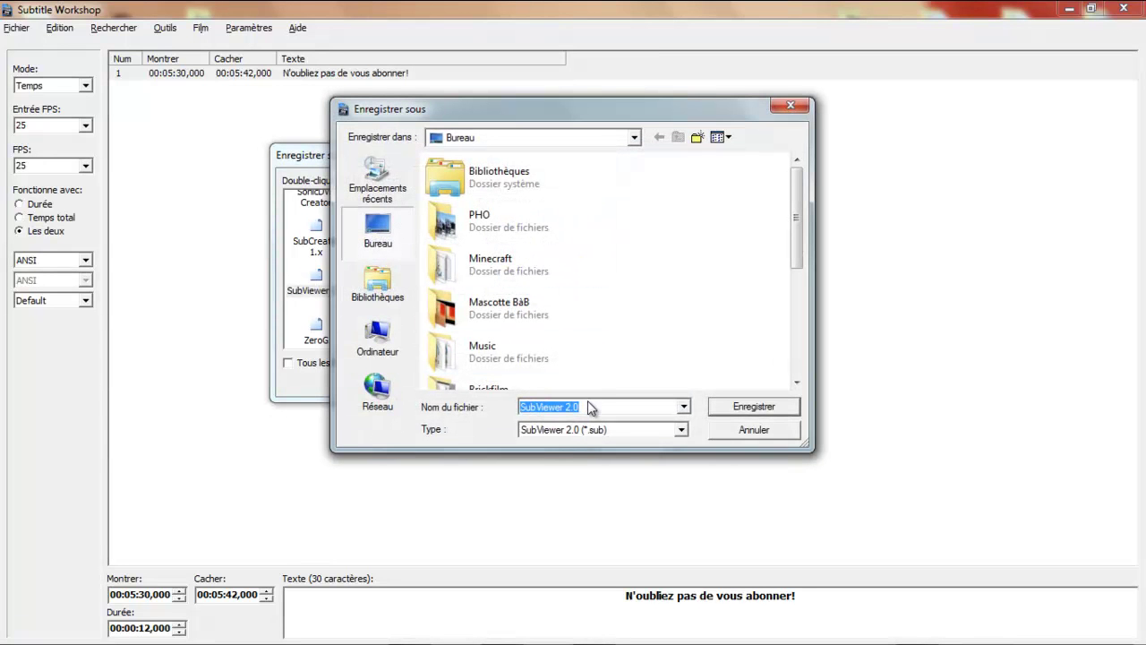
text(STFR)
click(737, 407)
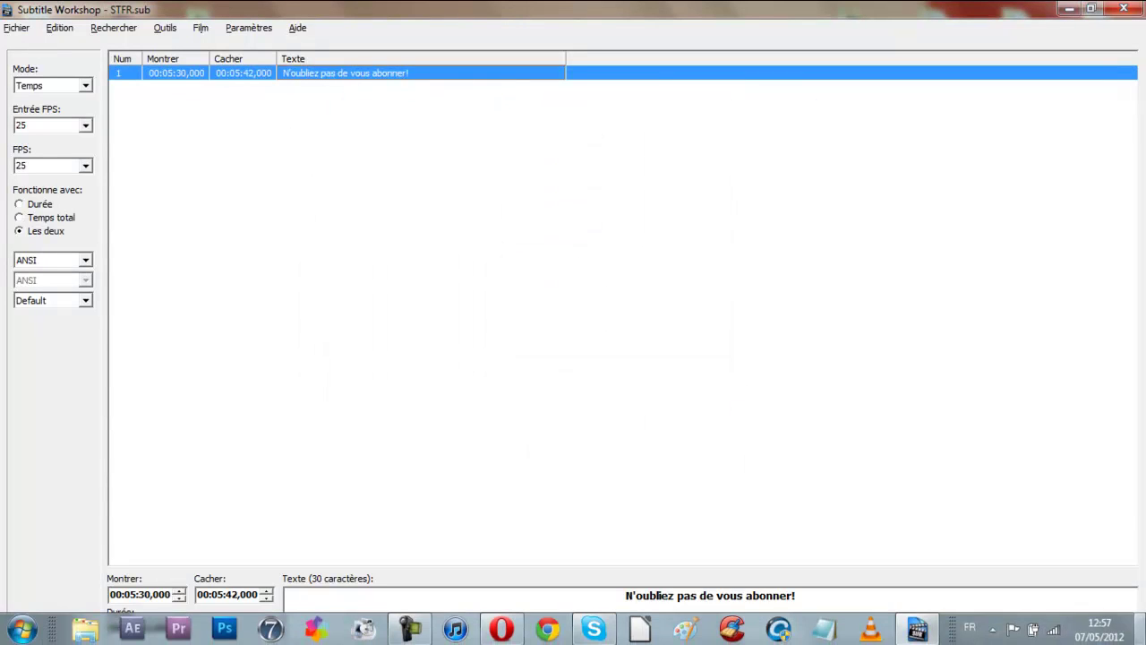
Create a new subtitle file and enter "Don't forget to subscribe!" as the first subtitle's text.
click(16, 28)
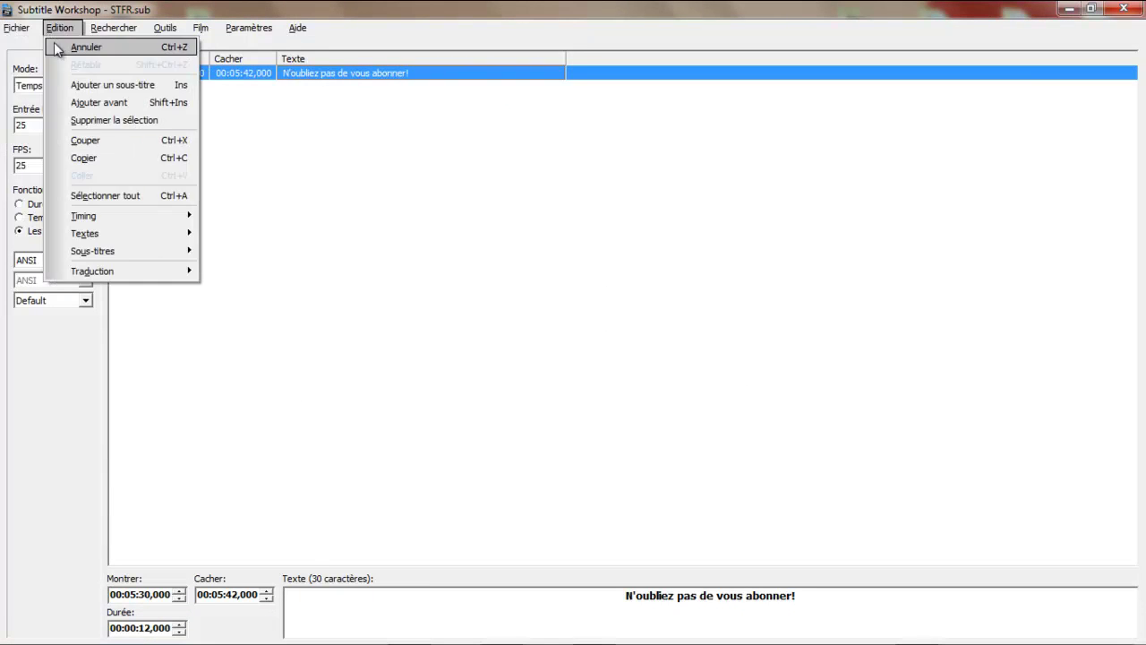
click(40, 47)
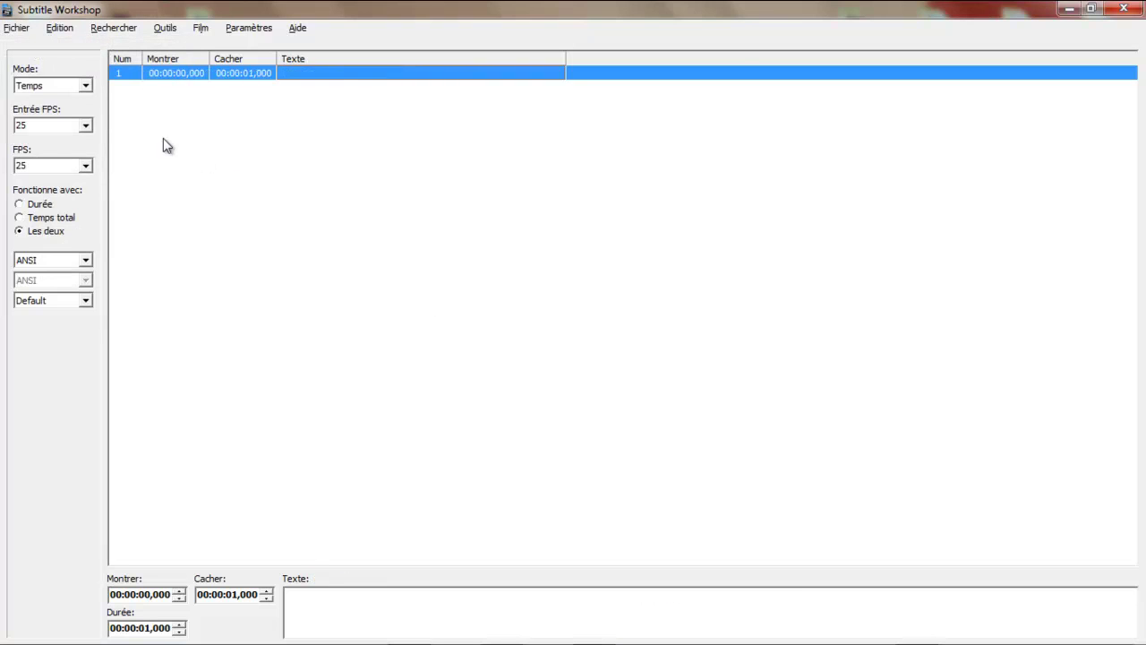
click(373, 600)
text(Don't)
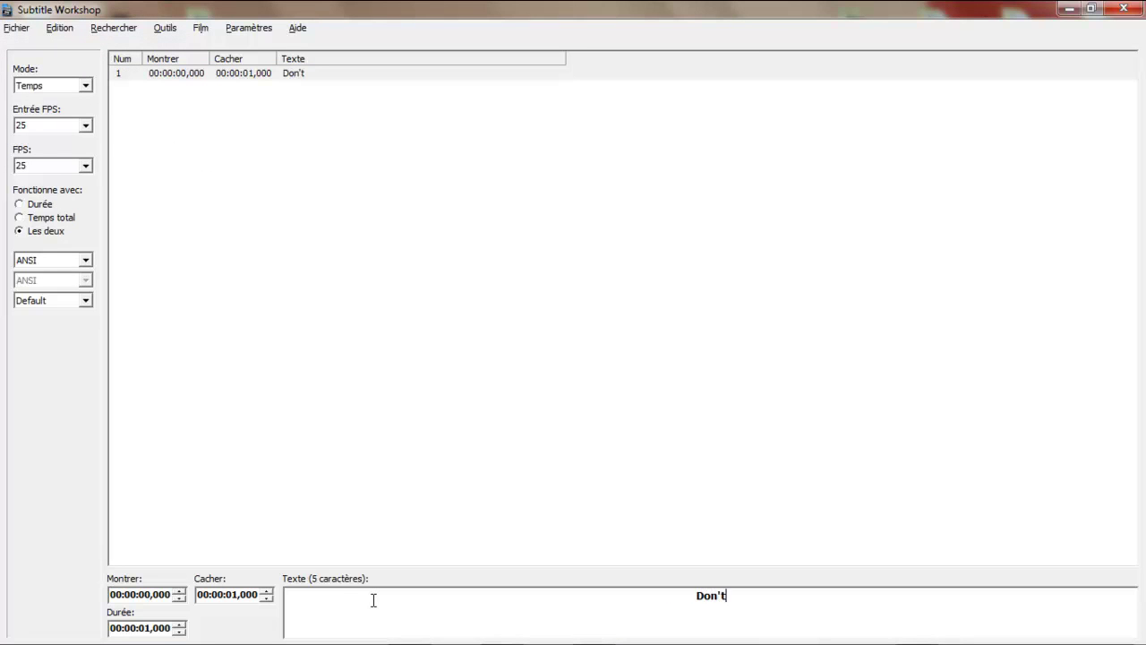
text( forget )
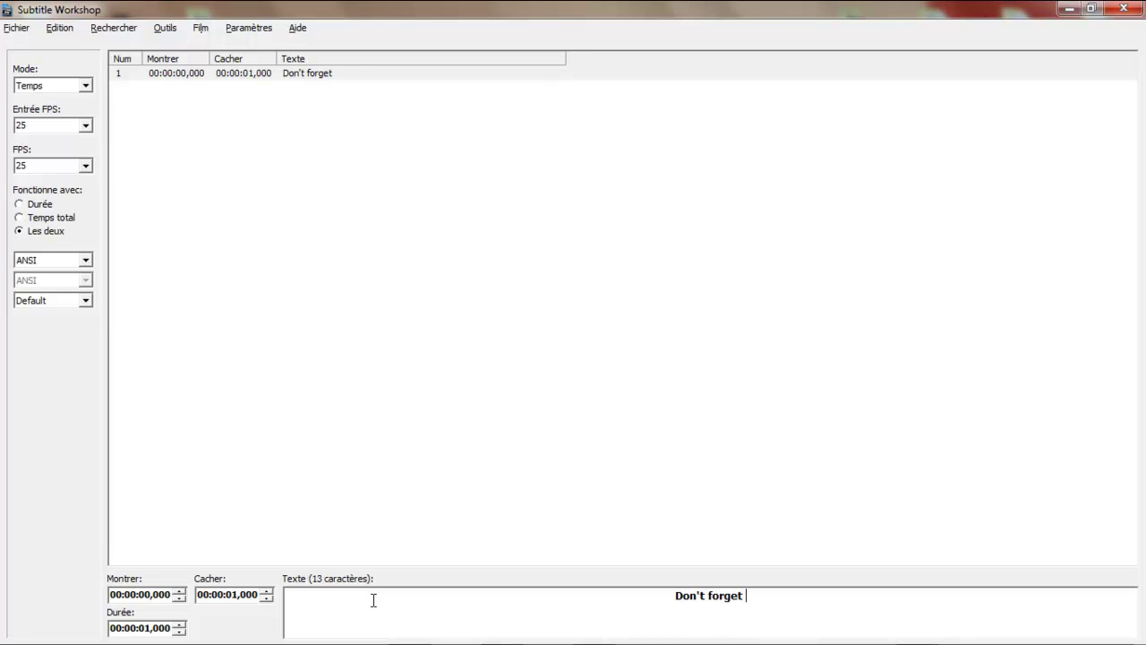
text(to subsc)
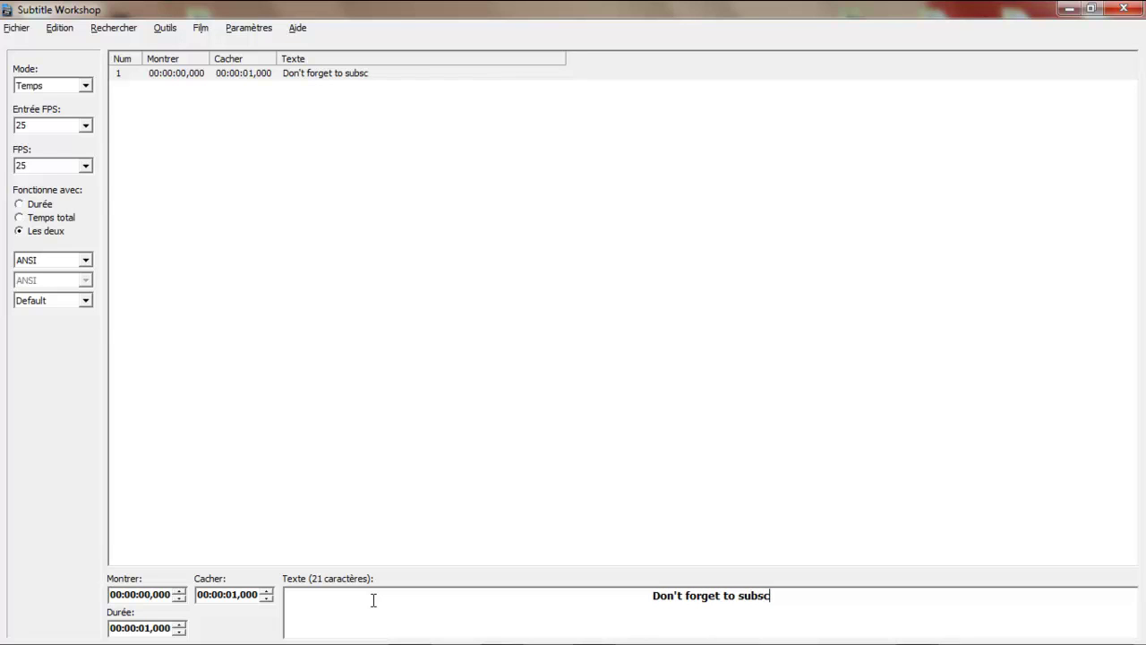
text(ribe!)
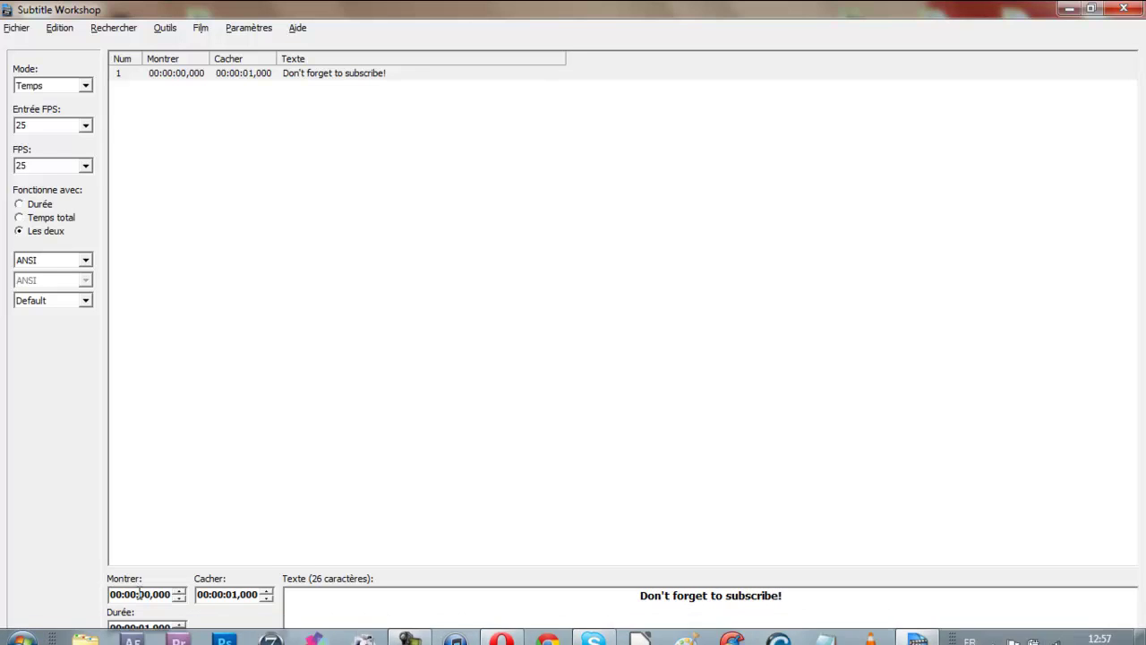
Set the English subtitle's show time (Montrer) to 00:05:30,000 and its hide time (Cacher) to 00:05:42,000.
drag(130, 595, 137, 597)
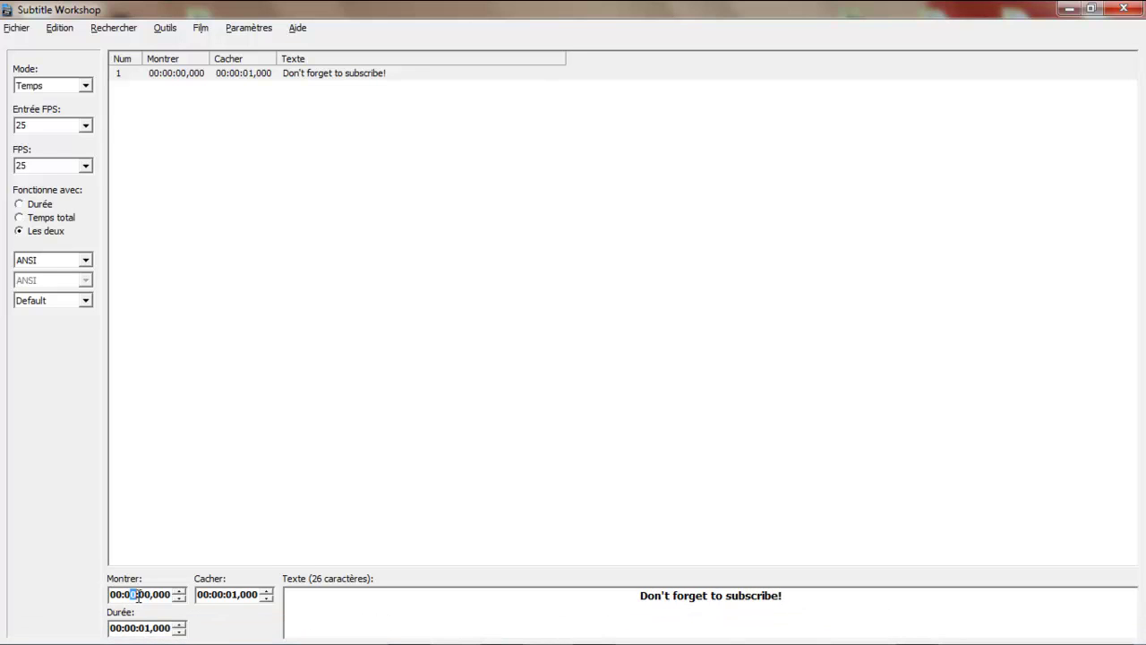
text(2:30)
click(218, 596)
click(131, 595)
text(5:30)
click(219, 595)
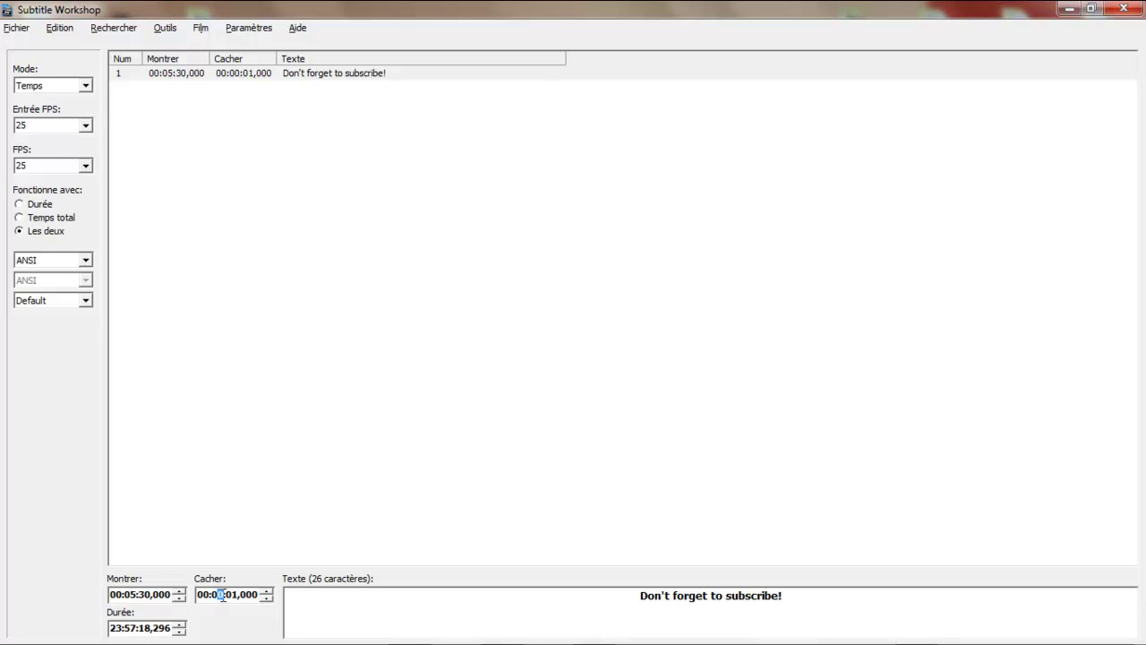
text(5:42)
click(300, 159)
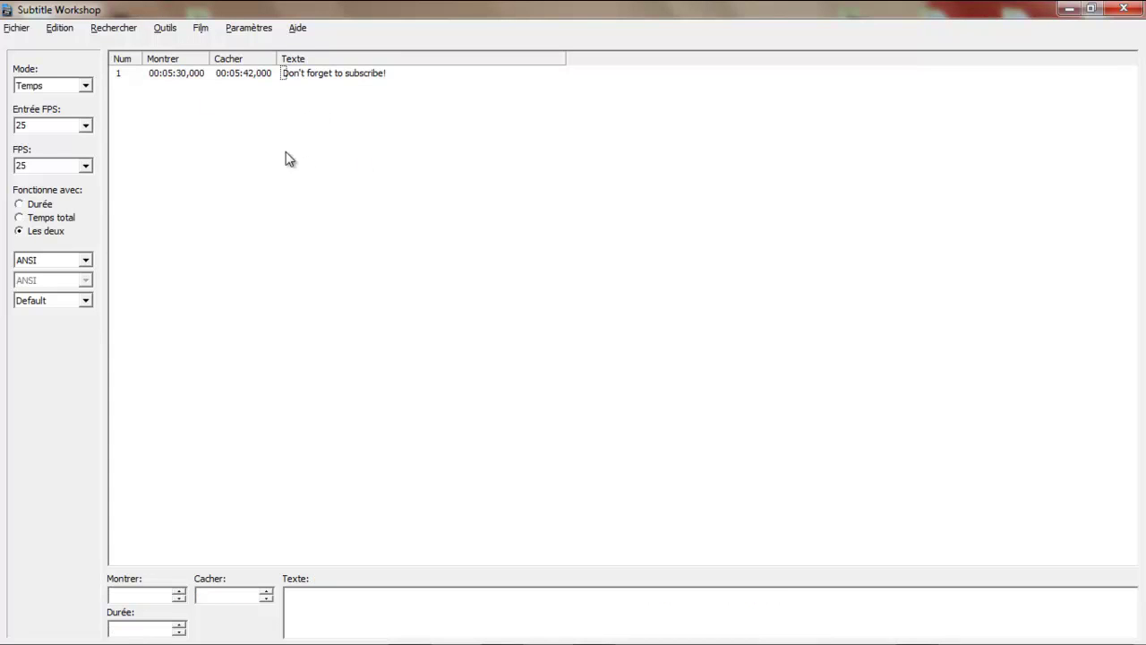
Add an empty second subtitle after the English one and delete it again.
click(52, 29)
click(100, 85)
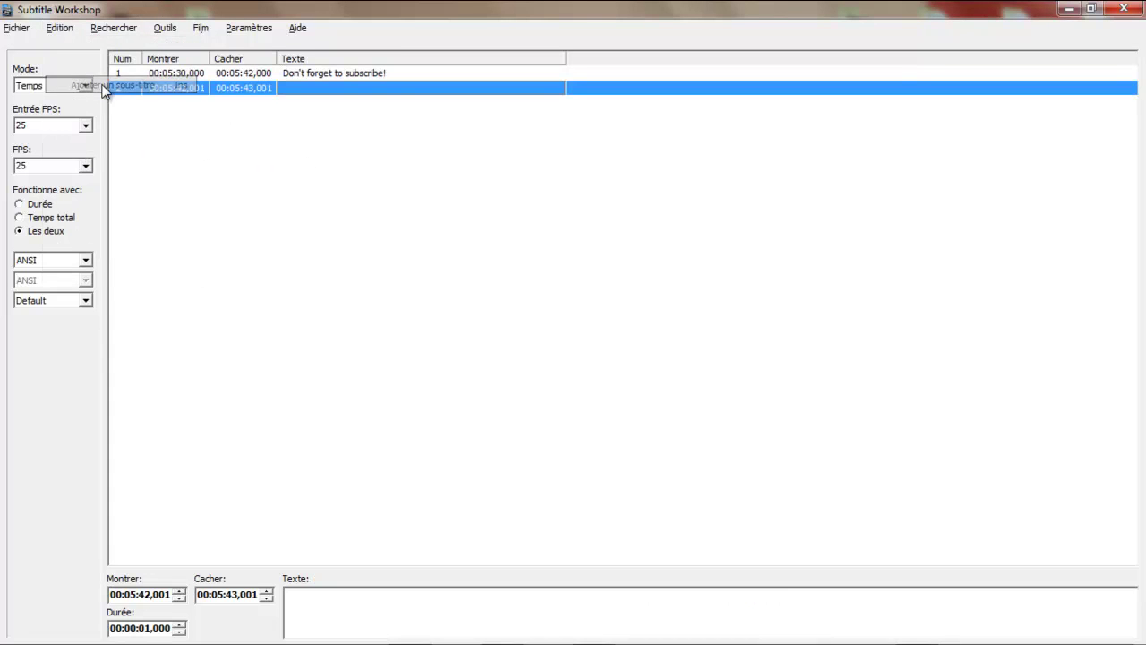
key(Delete)
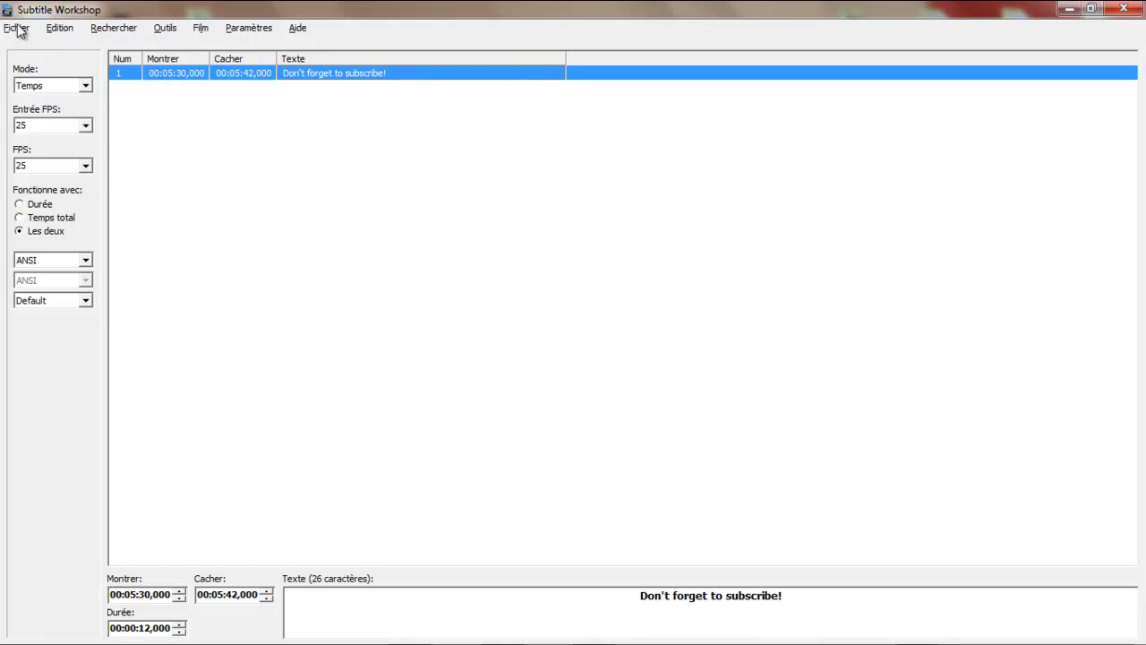
Save the English subtitles to the desktop in SubViewer 2.0 format under the file name STENG.
click(14, 27)
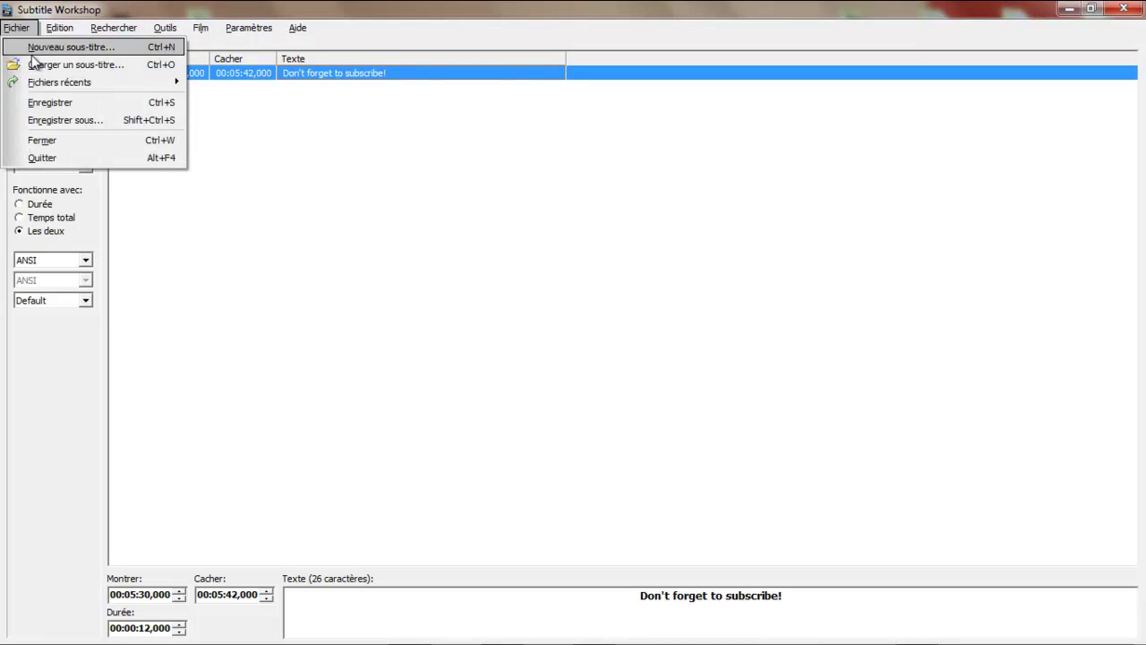
click(72, 120)
drag(756, 271, 757, 367)
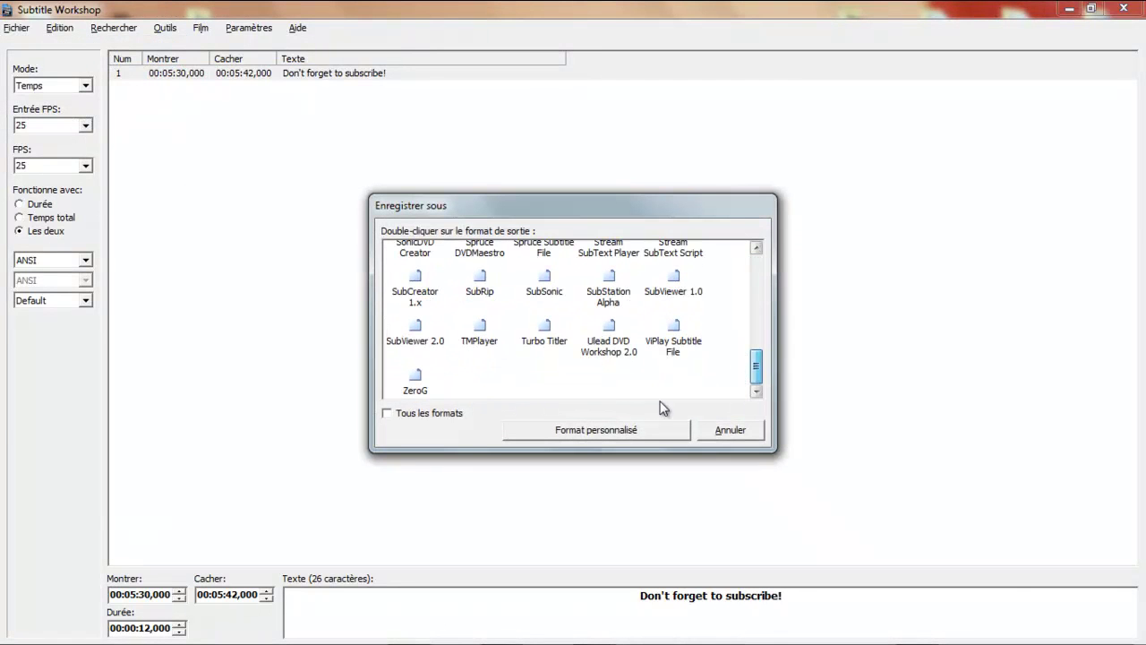
double_click(417, 329)
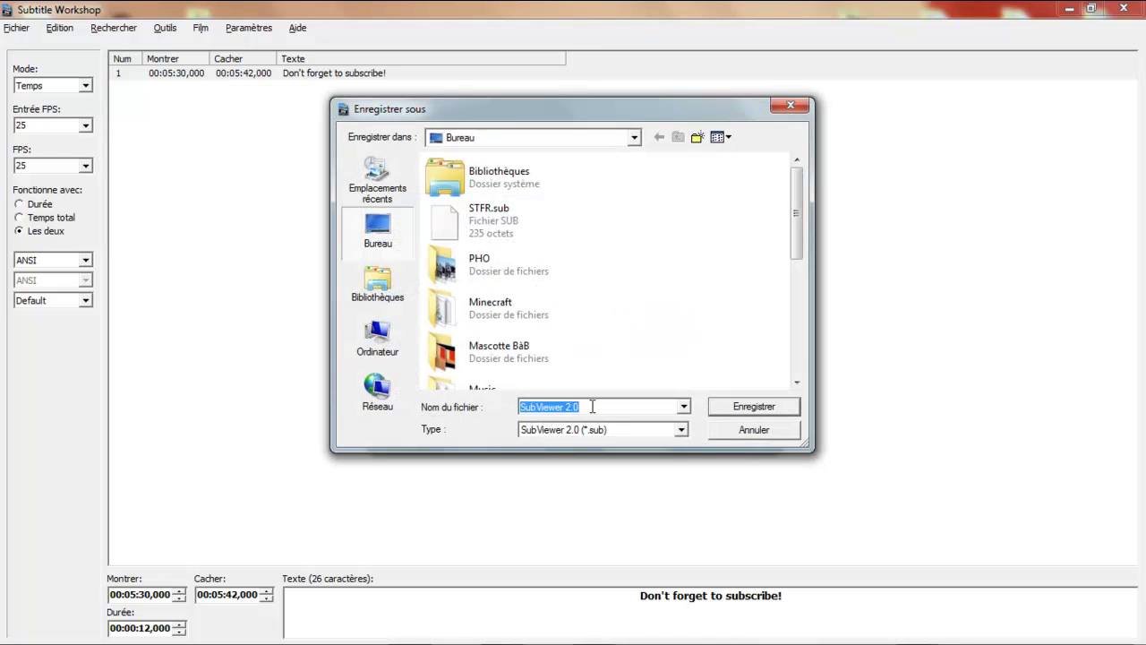
text(STENG)
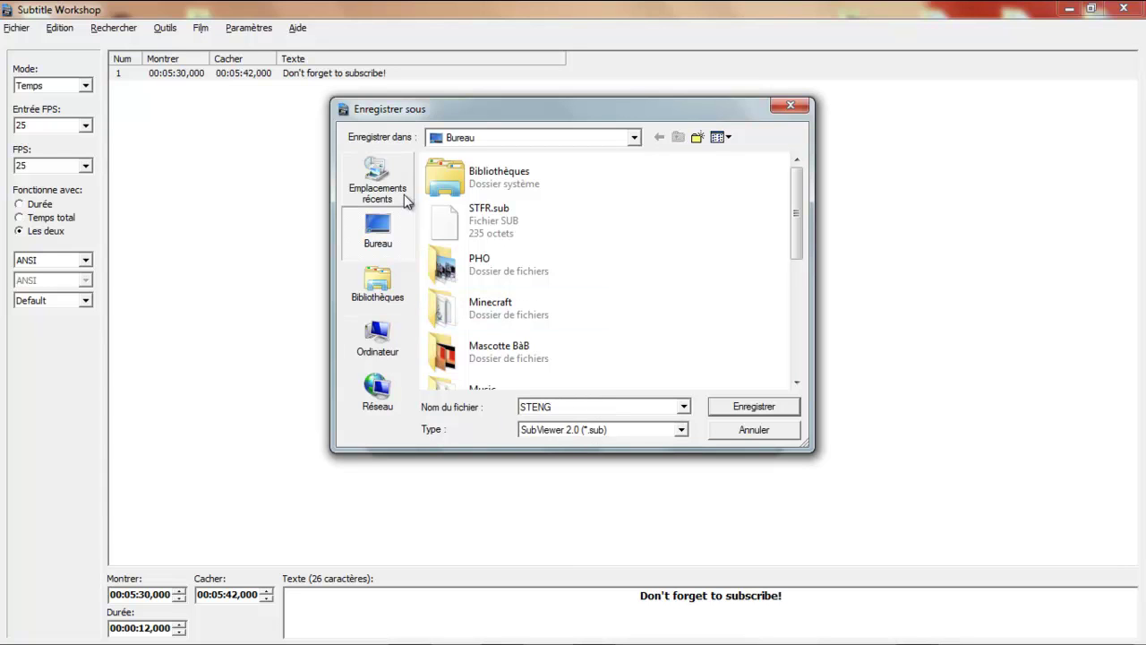
click(754, 407)
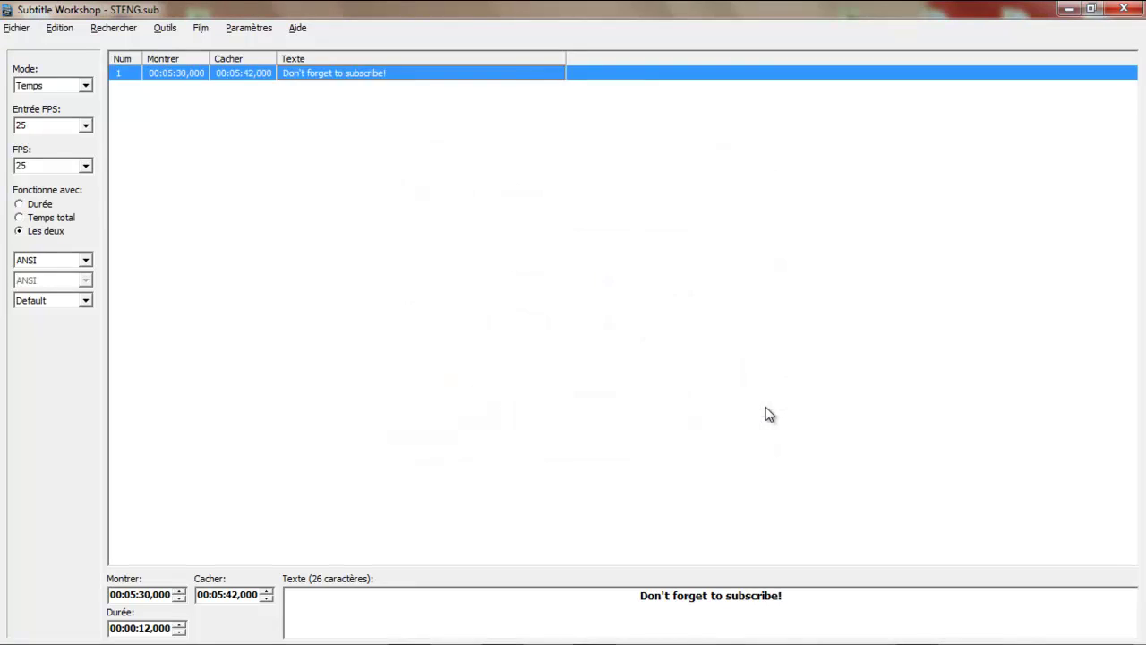
Close Subtitle Workshop and line up STFR.sub, STENG.sub and the Subtitle Workshop shortcut in a column near the middle of the desktop.
click(1120, 11)
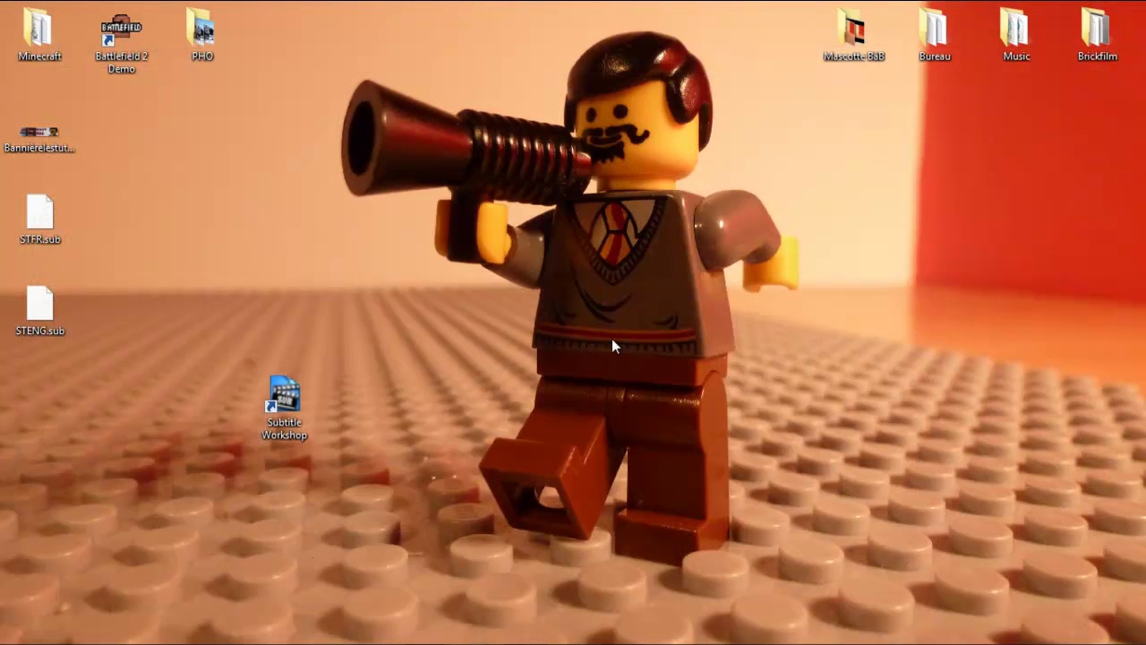
drag(184, 248, 1, 295)
drag(321, 181, 2, 367)
drag(43, 313, 449, 403)
click(707, 489)
drag(278, 399, 432, 501)
click(415, 208)
drag(415, 209, 474, 443)
click(536, 455)
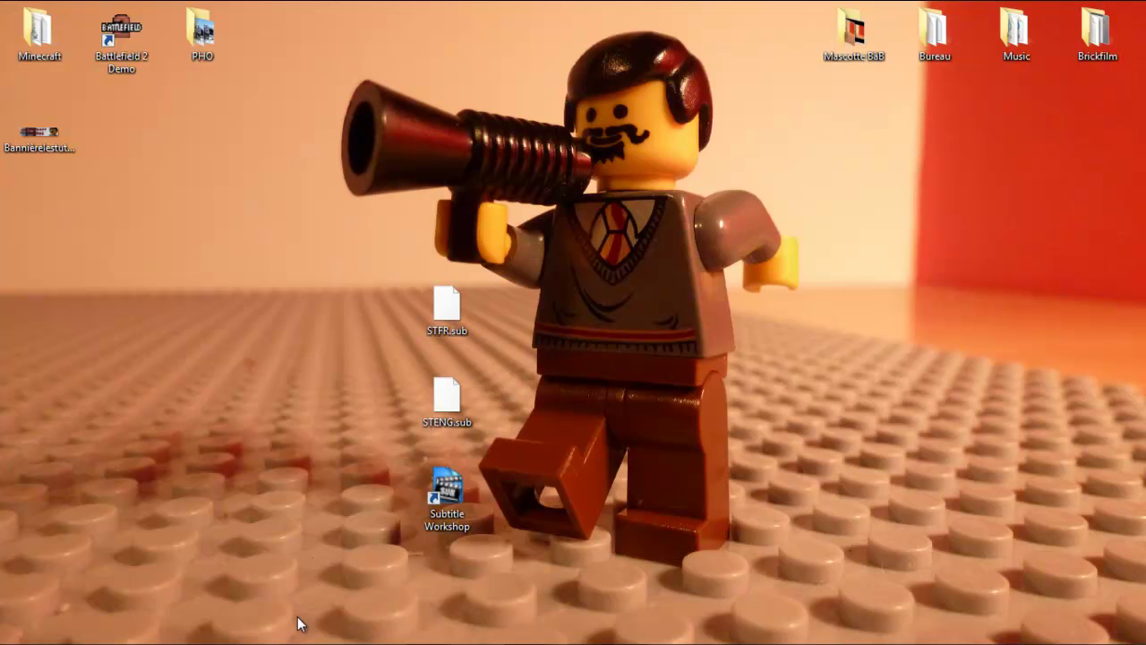
Switch to the YouTube page in Opera and open the video manager's list of uploaded videos.
mouse_move(303, 640)
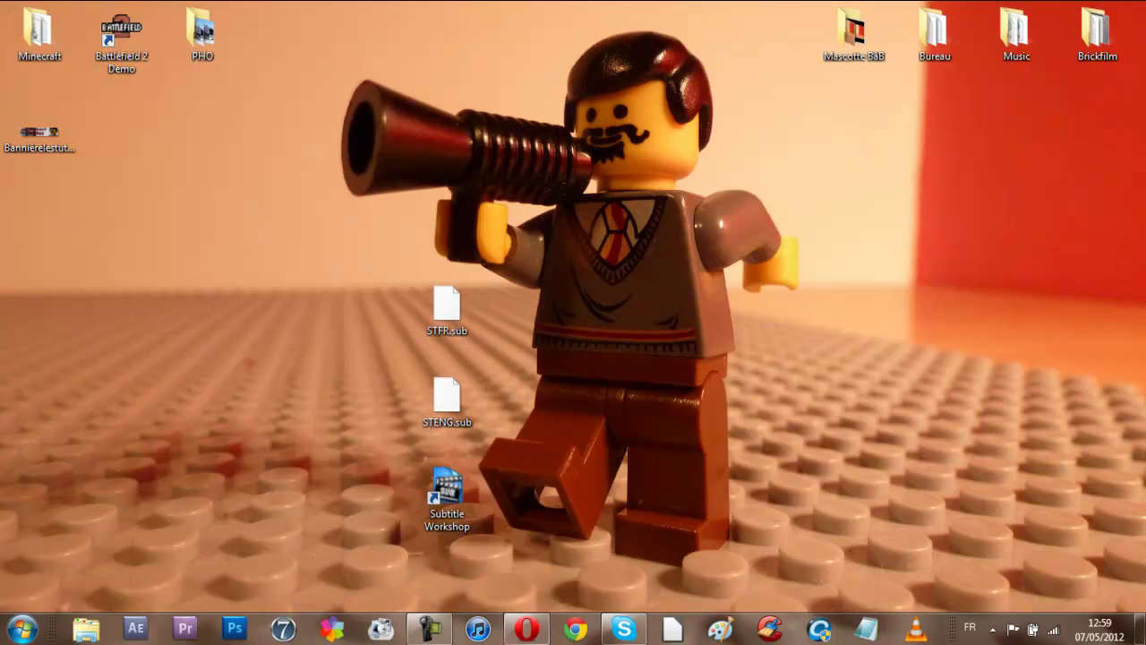
click(546, 632)
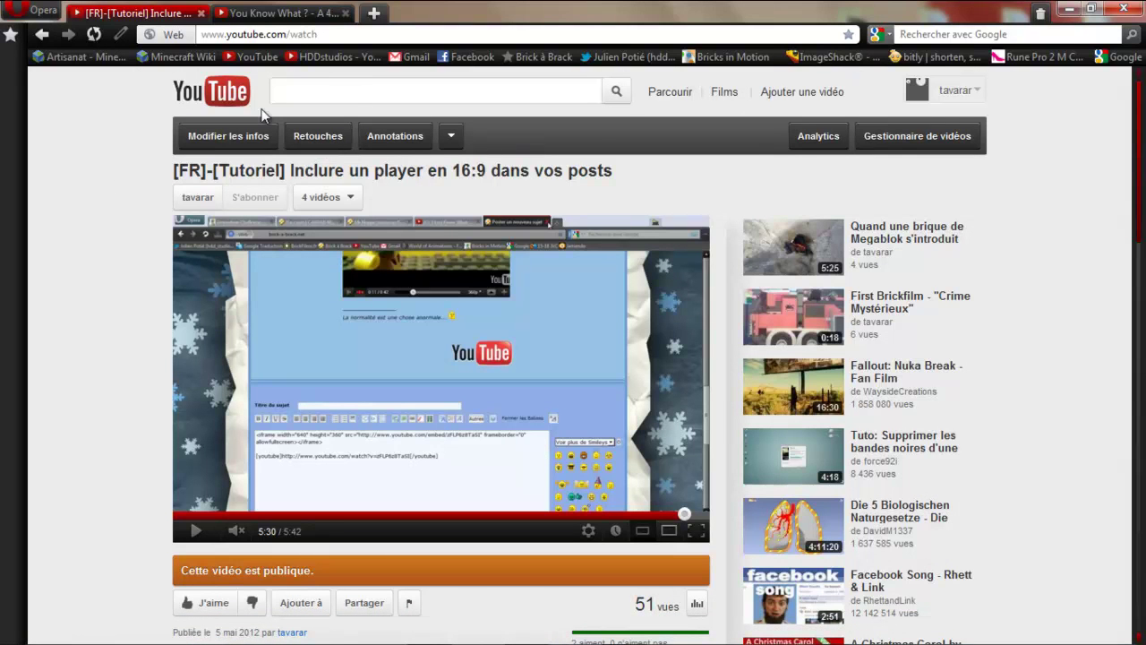
click(956, 89)
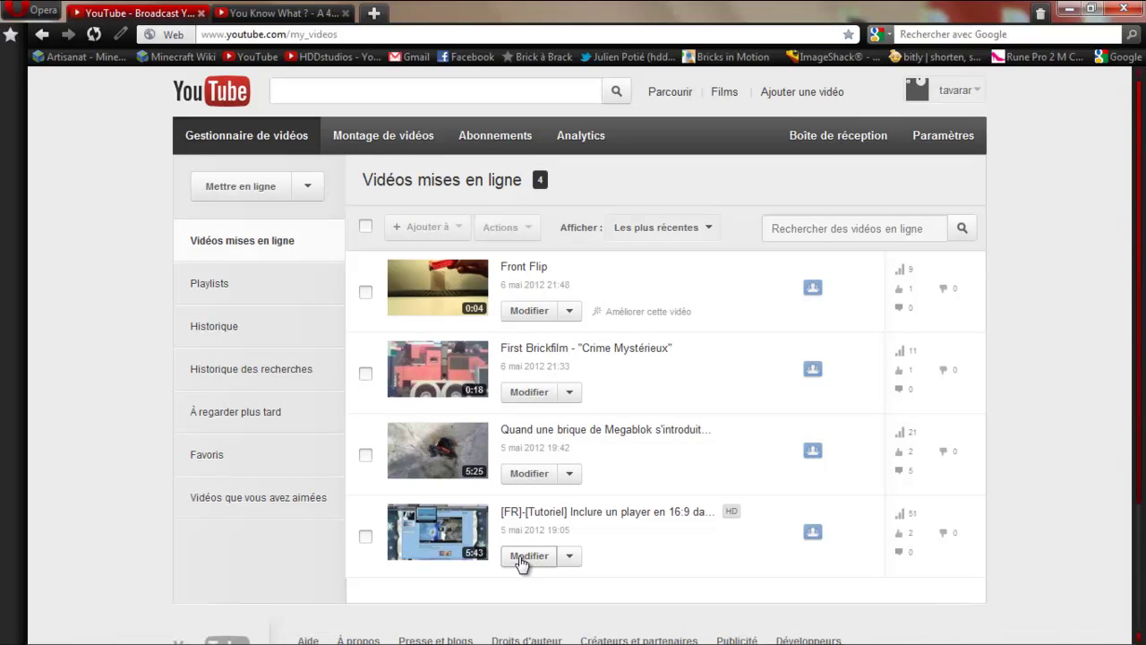
Open the video "[FR]-[Tutoriel] Inclure un player en 16:9 dans vos posts" for editing and go to its subtitles page.
click(523, 556)
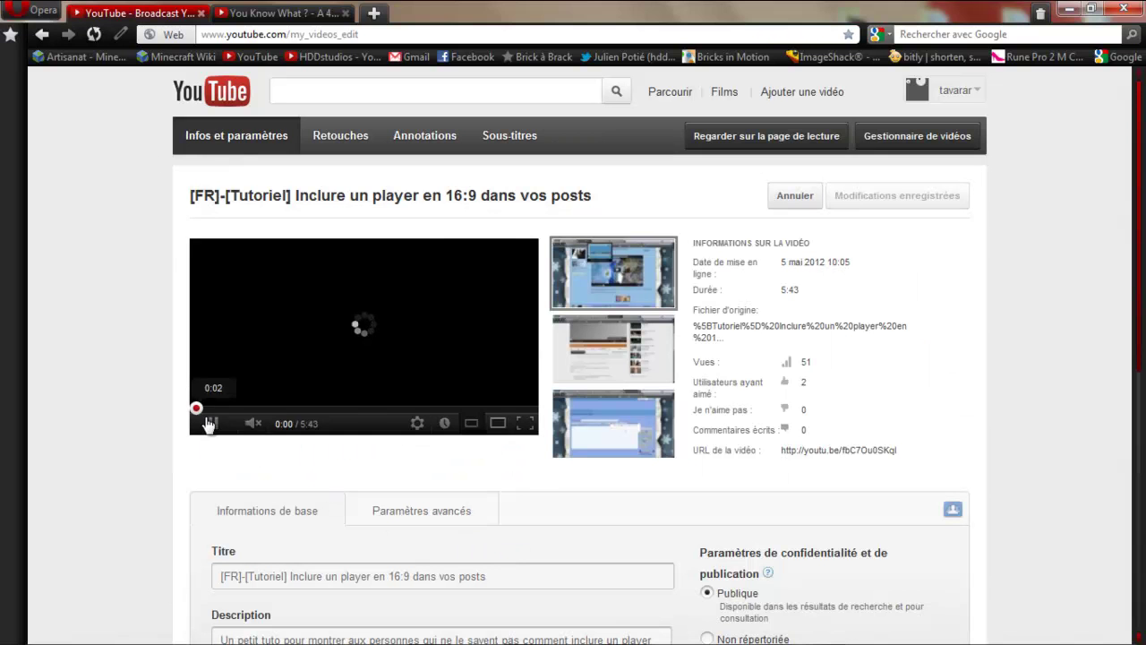
scroll(229, 361, down, 4)
scroll(226, 361, down, 2)
scroll(227, 361, up, 6)
scroll(227, 361, down, 8)
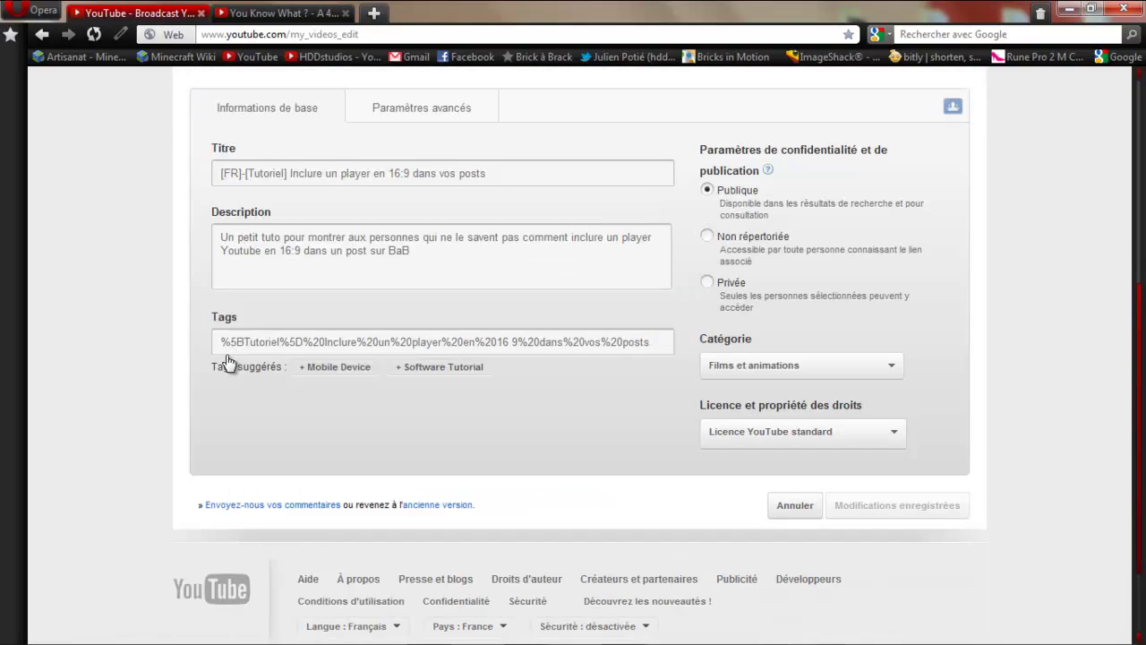
scroll(136, 370, up, 8)
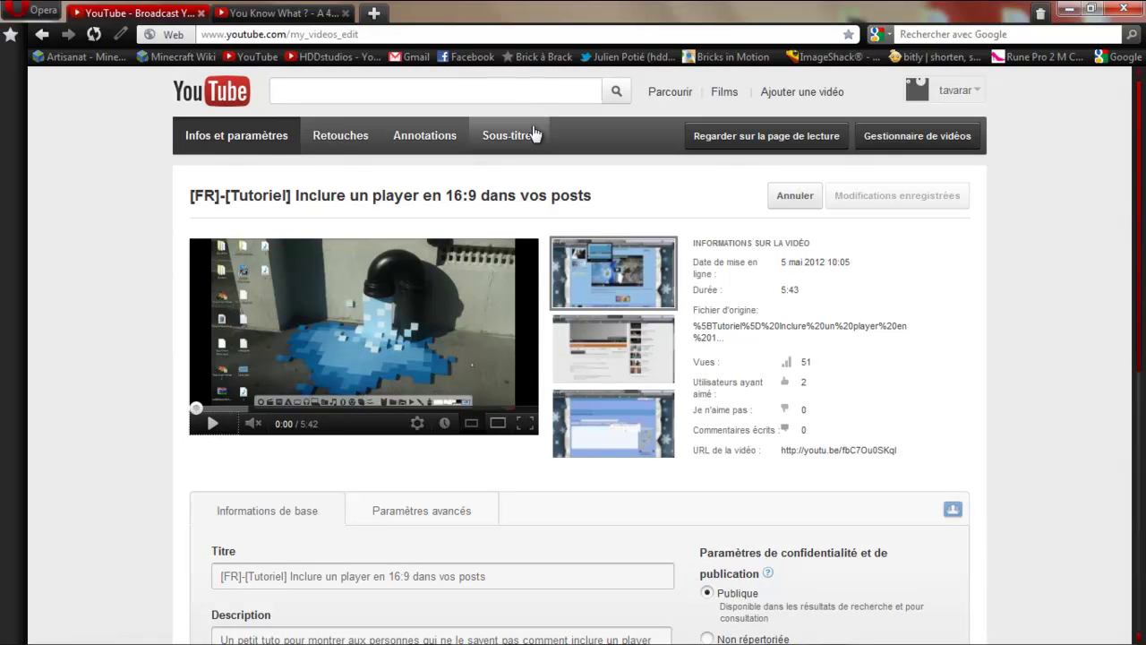
click(525, 152)
scroll(242, 215, down, 2)
scroll(180, 400, down, 1)
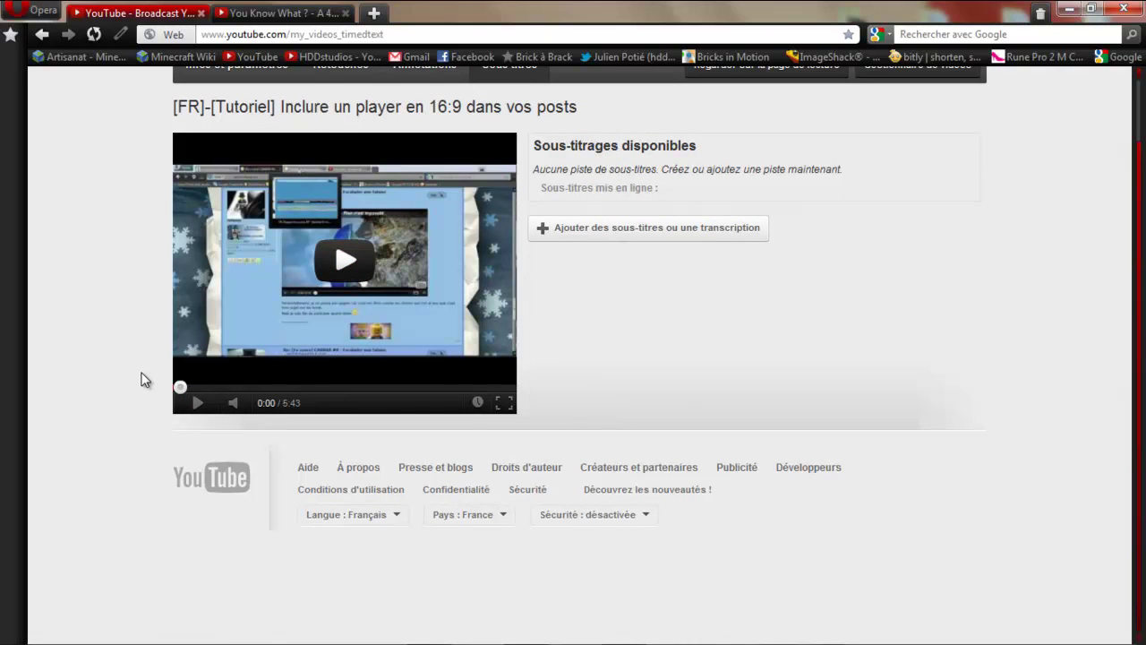
Start adding a subtitle track to the video and choose STFR.sub from the desktop as its file.
click(556, 233)
click(626, 196)
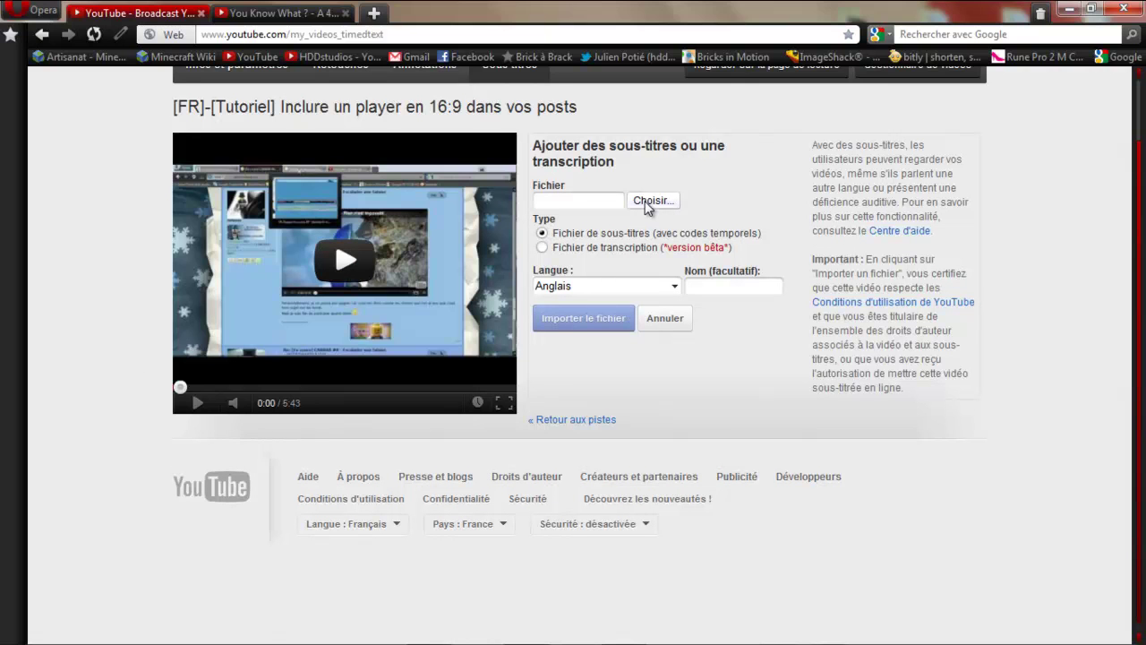
drag(546, 125, 541, 284)
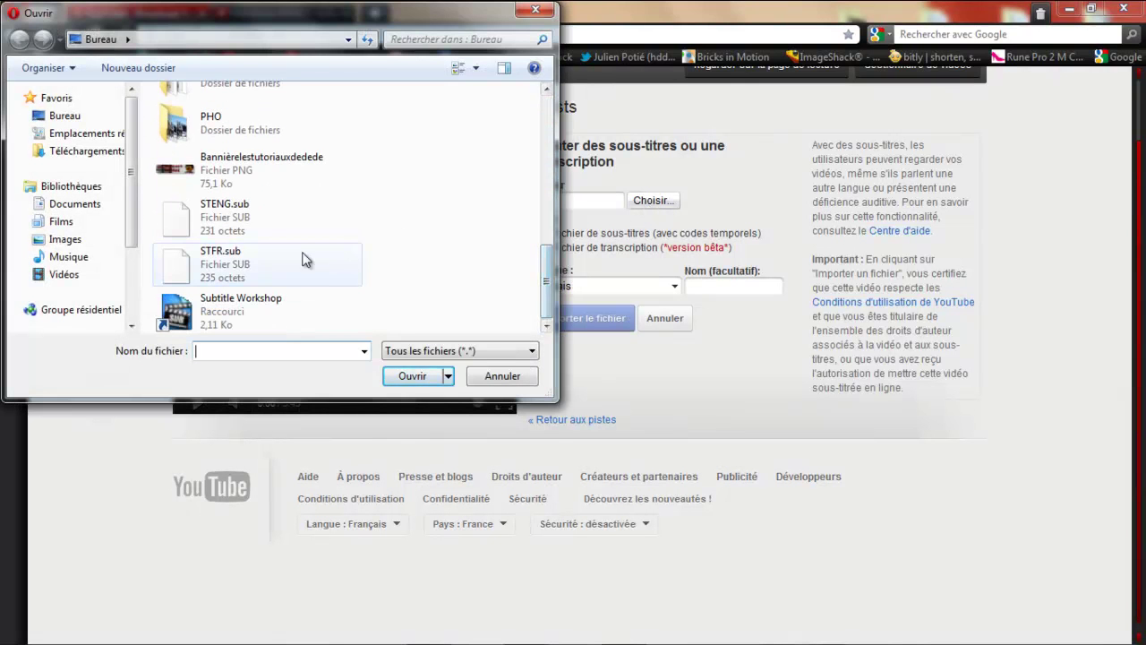
click(289, 258)
click(413, 380)
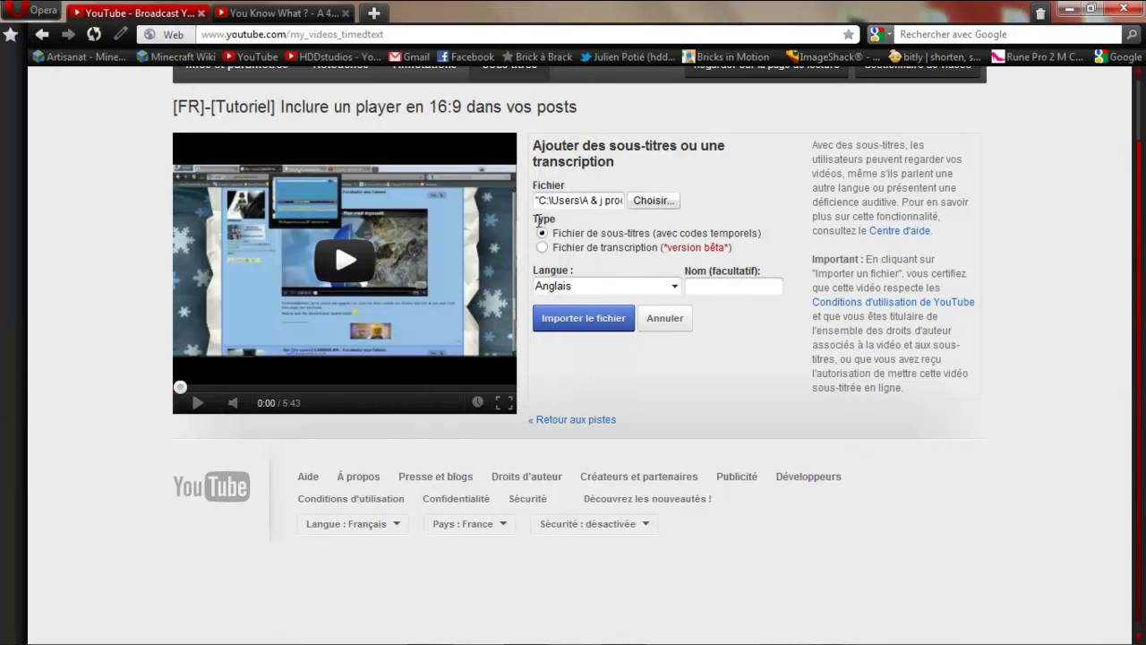
Keep the type as subtitle file with time codes, set the language to Français and import the file.
drag(556, 237, 775, 236)
mouse_move(555, 251)
mouse_down()
mouse_move(740, 256)
mouse_move(543, 230)
mouse_move(542, 240)
mouse_up()
click(762, 244)
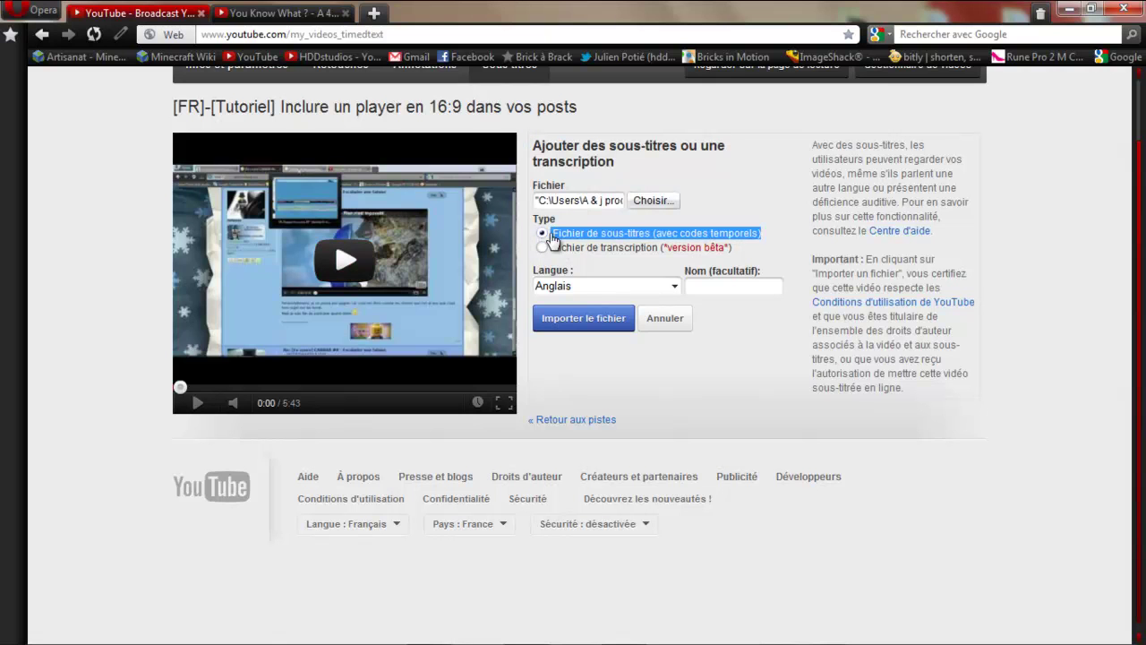
click(789, 245)
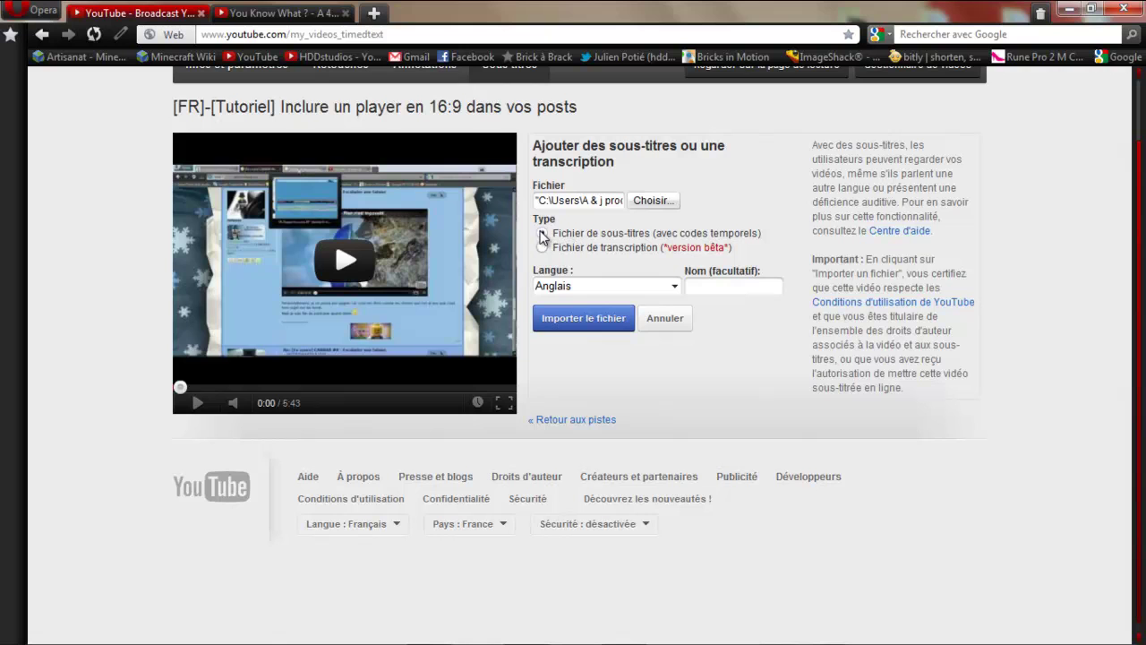
click(673, 287)
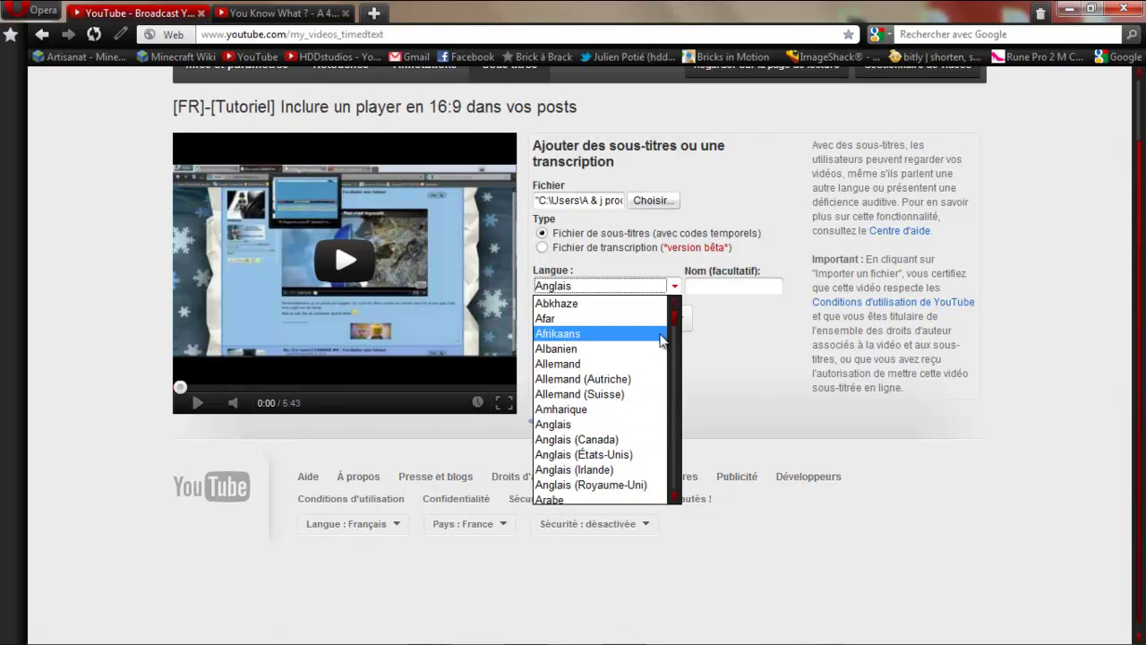
scroll(636, 410, down, 12)
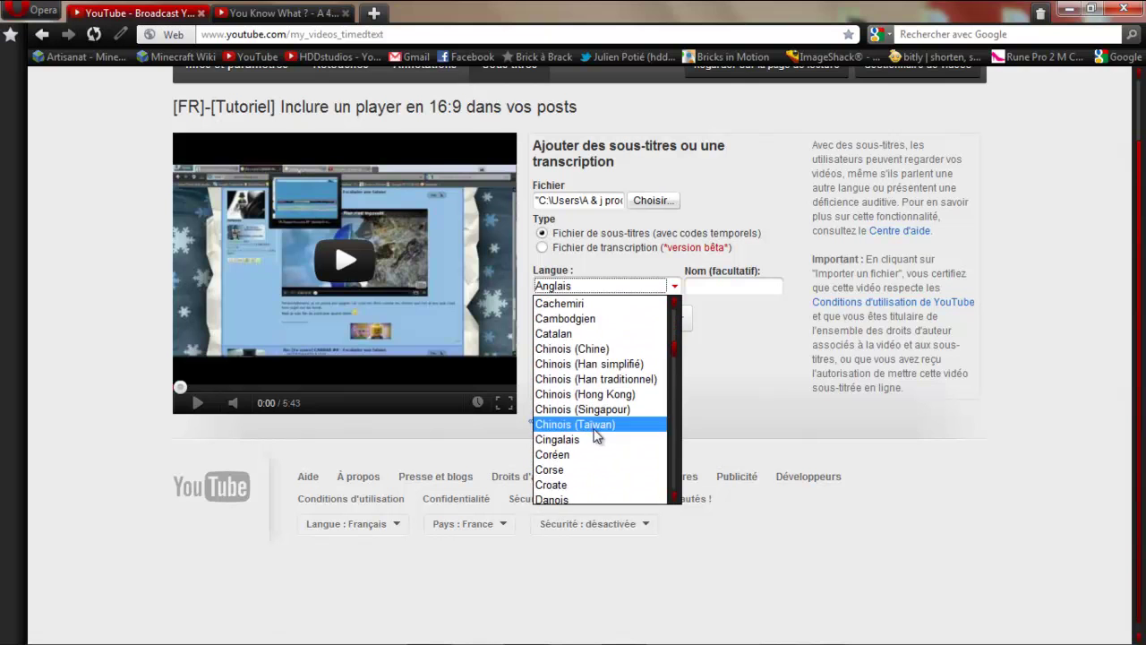
scroll(597, 434, down, 2)
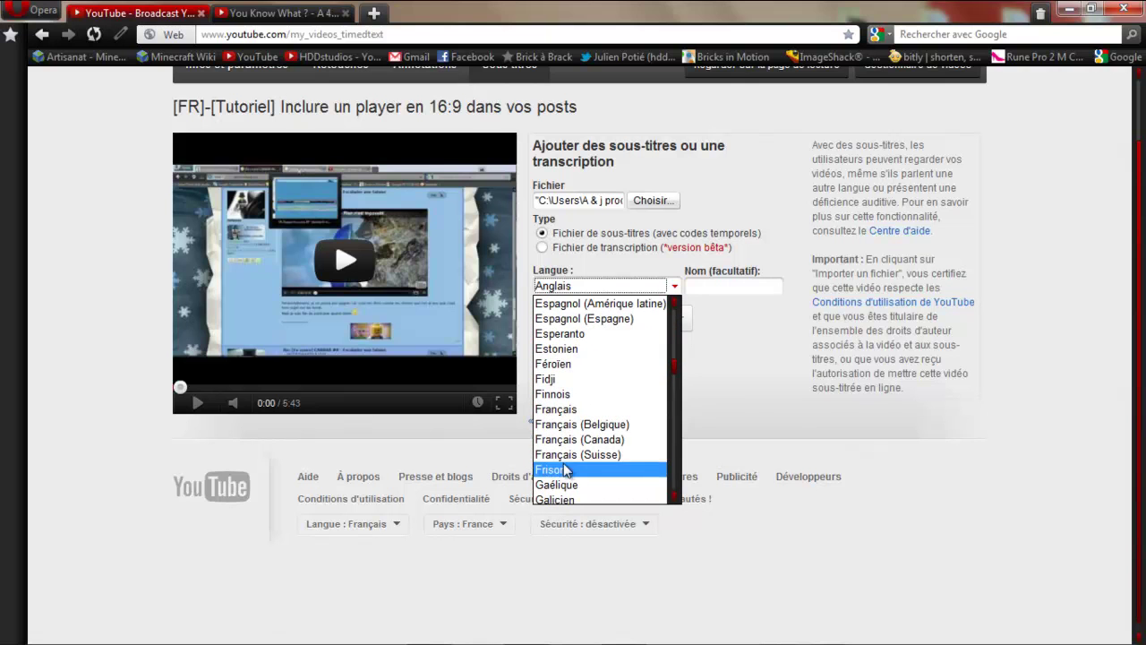
click(571, 411)
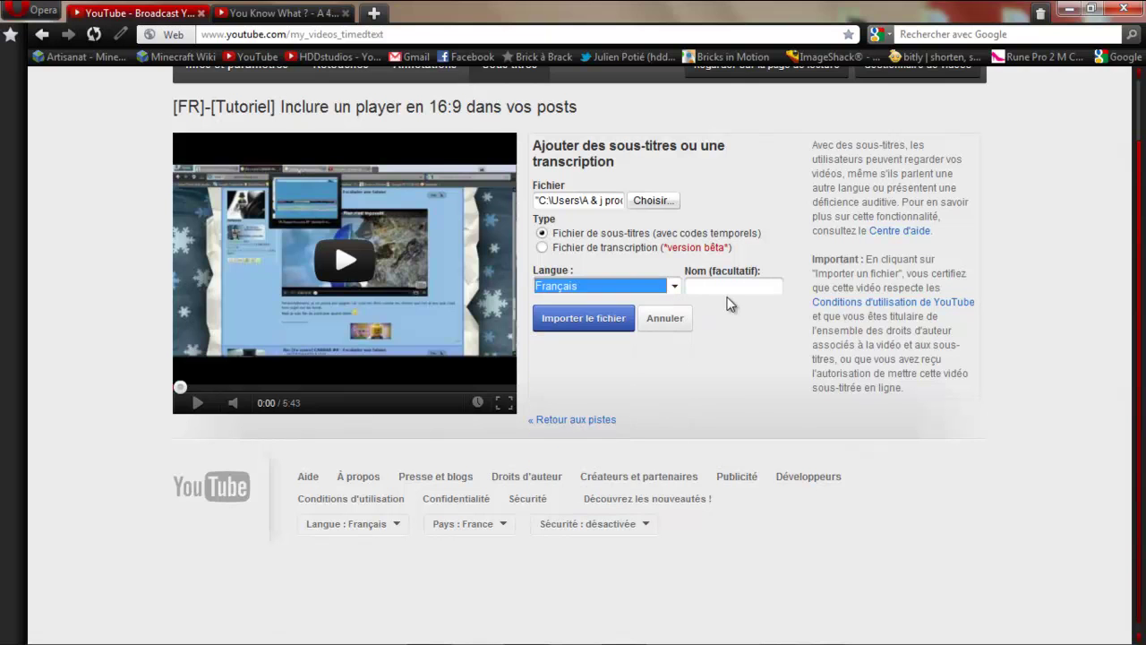
click(698, 367)
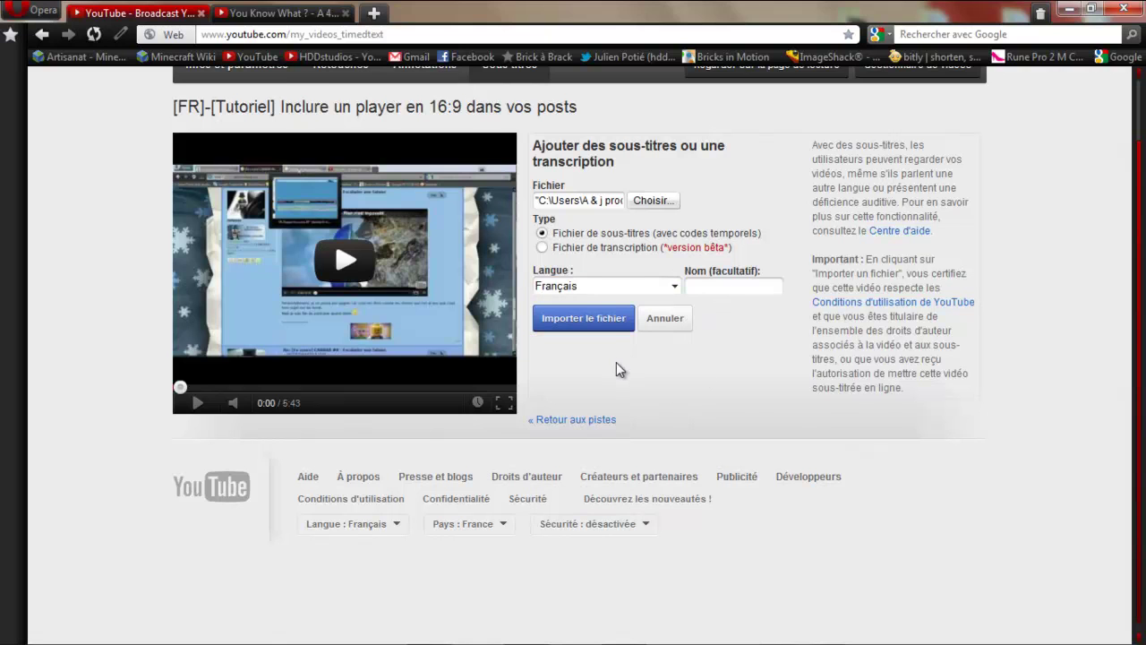
click(600, 322)
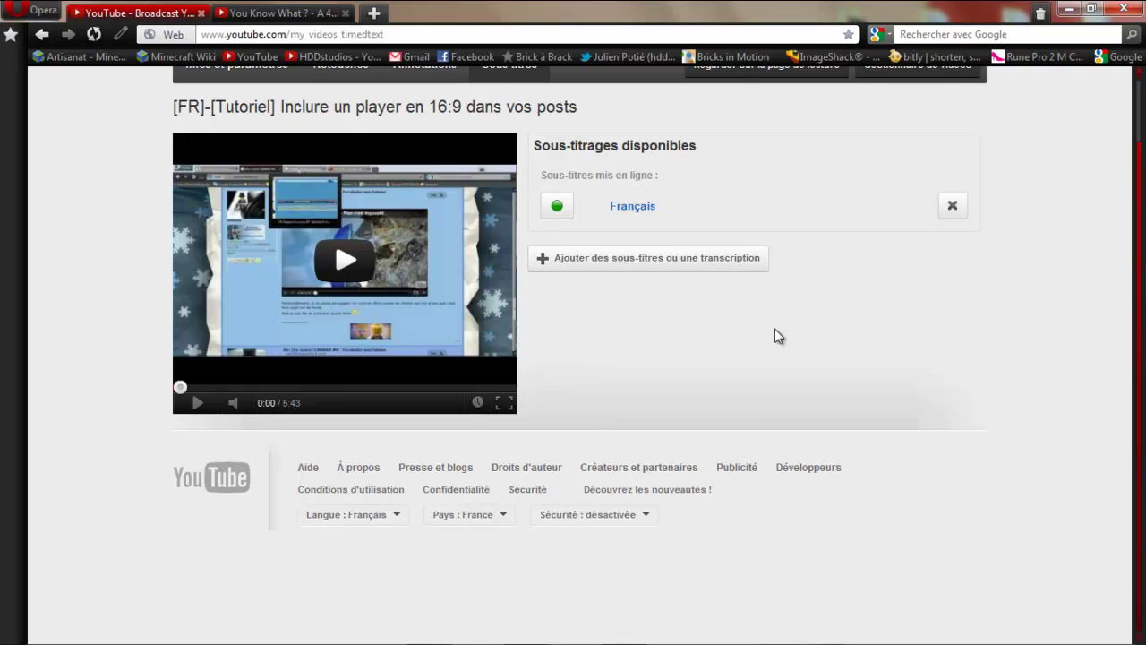
Start adding another subtitle track and choose STENG.sub from the desktop as its file.
click(643, 265)
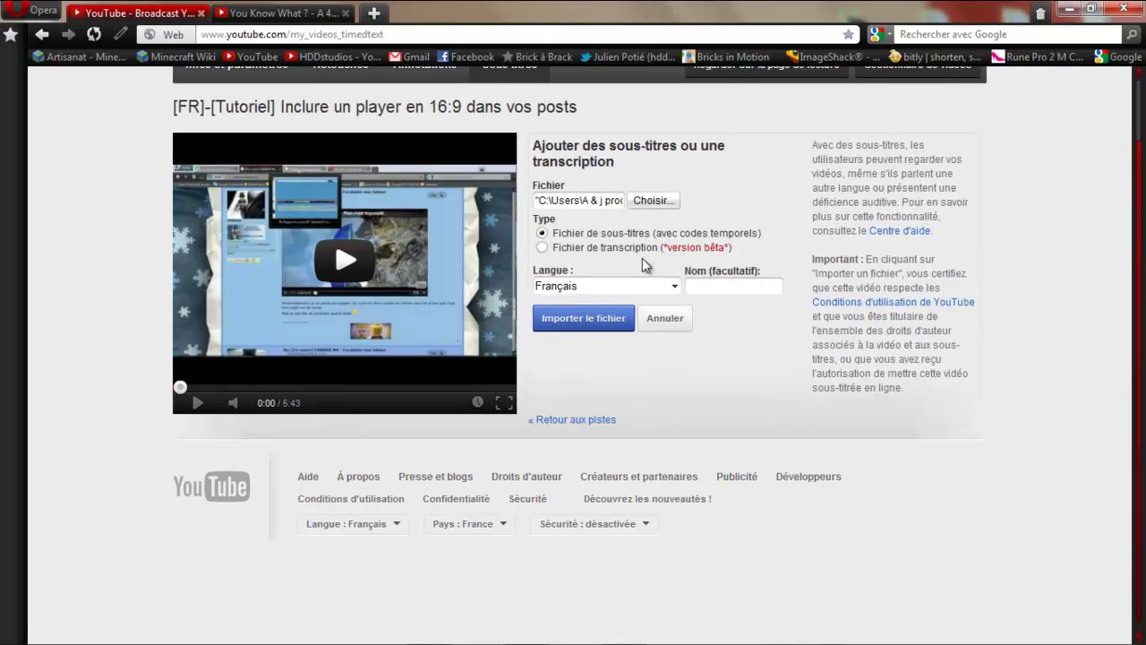
click(649, 202)
drag(545, 115, 539, 315)
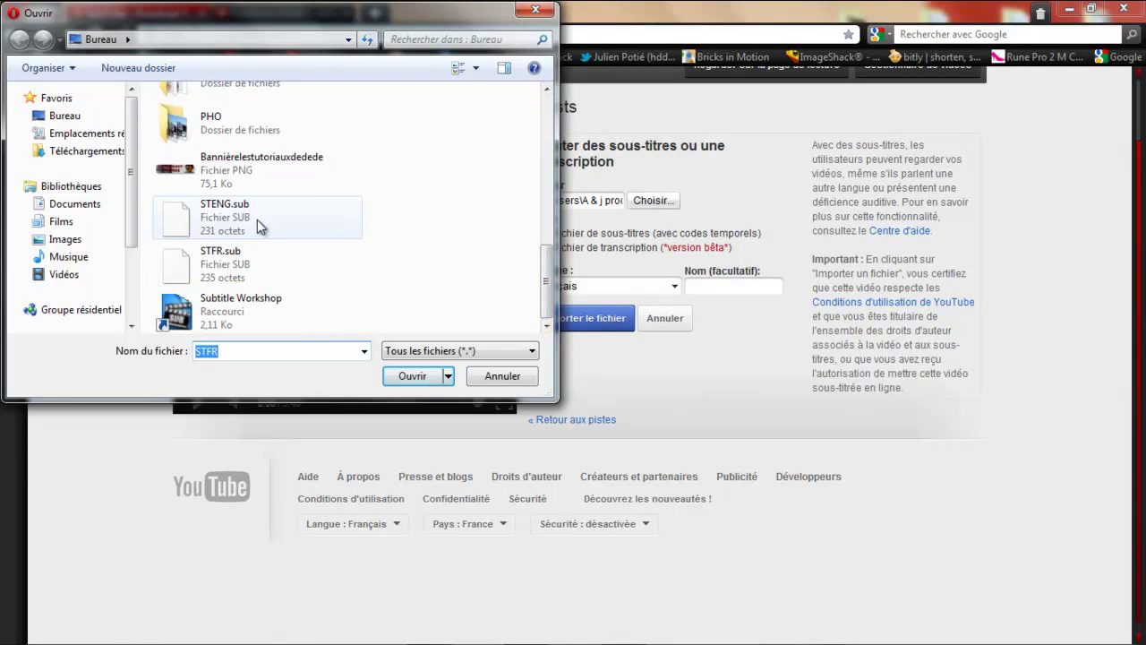
click(257, 219)
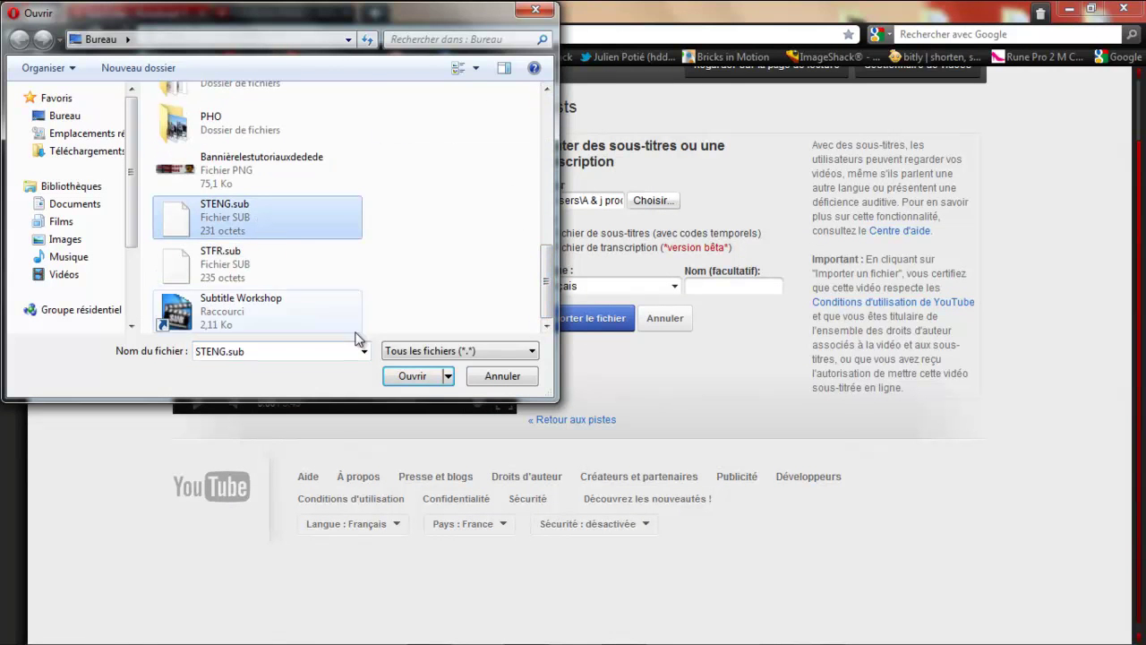
click(410, 376)
Set the track's language to Anglais, with the type as subtitle file with time codes, and import it.
click(673, 286)
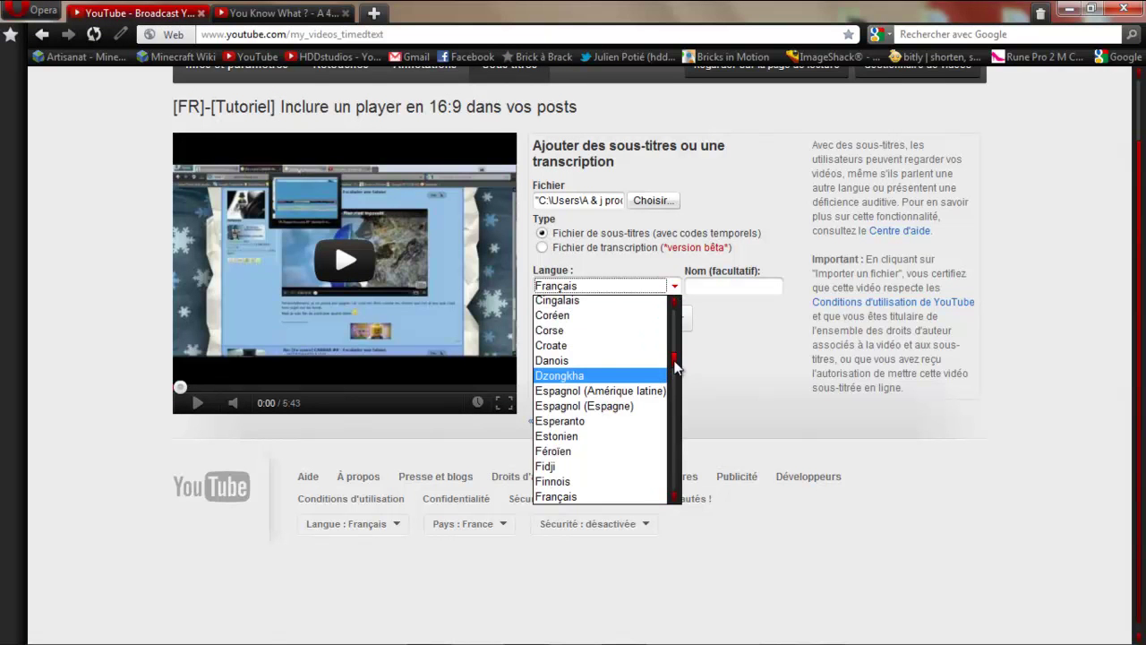
scroll(652, 394, down, 2)
scroll(652, 391, up, 12)
scroll(652, 387, up, 2)
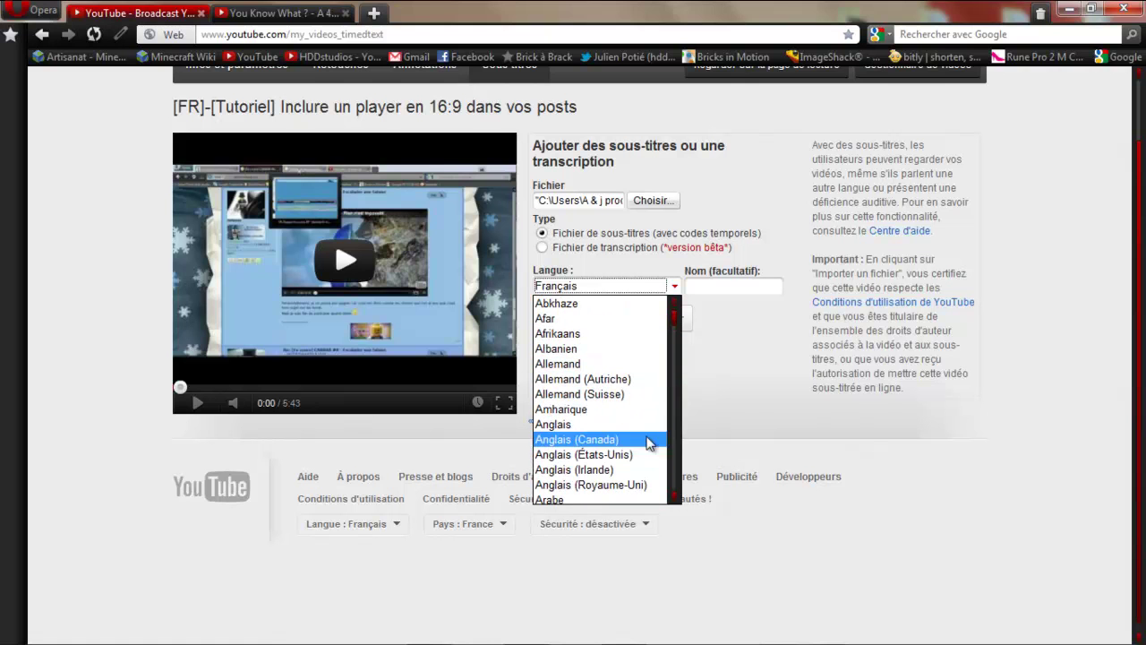
click(585, 425)
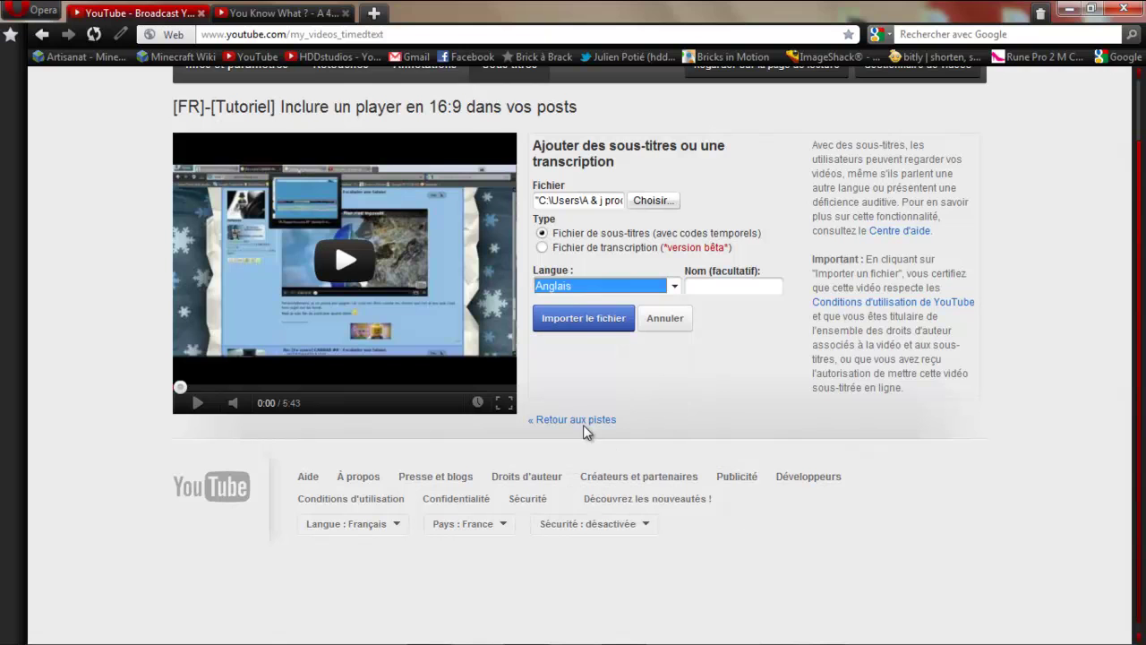
click(543, 234)
click(583, 324)
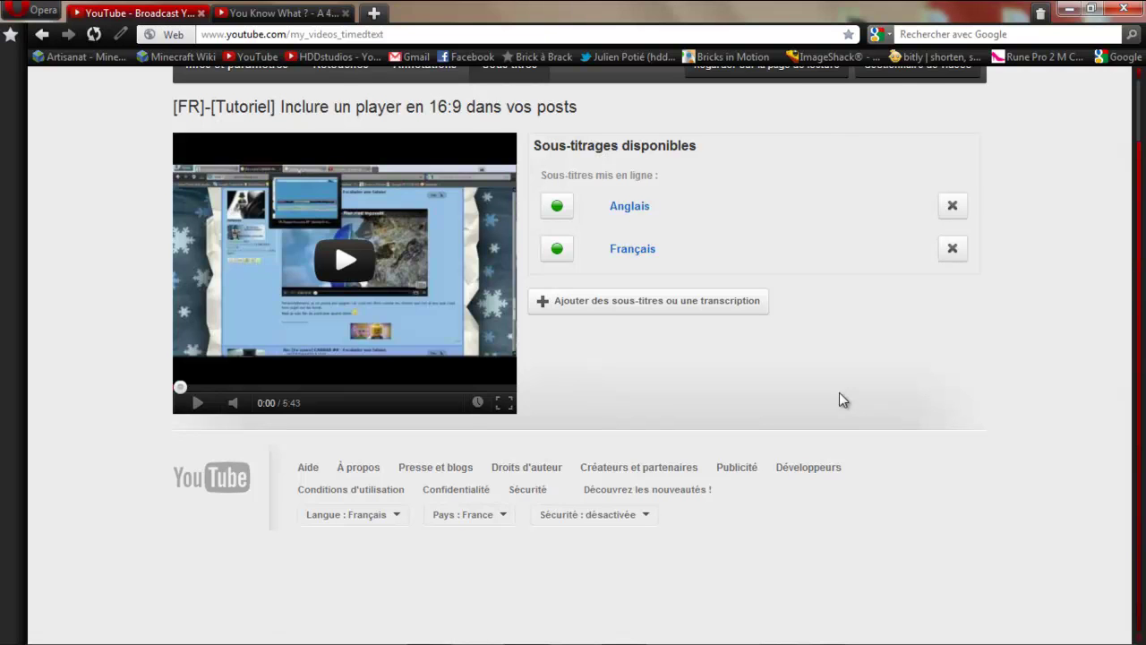
Reload the subtitles page, open the video on its watch page and pause playback.
scroll(854, 398, up, 2)
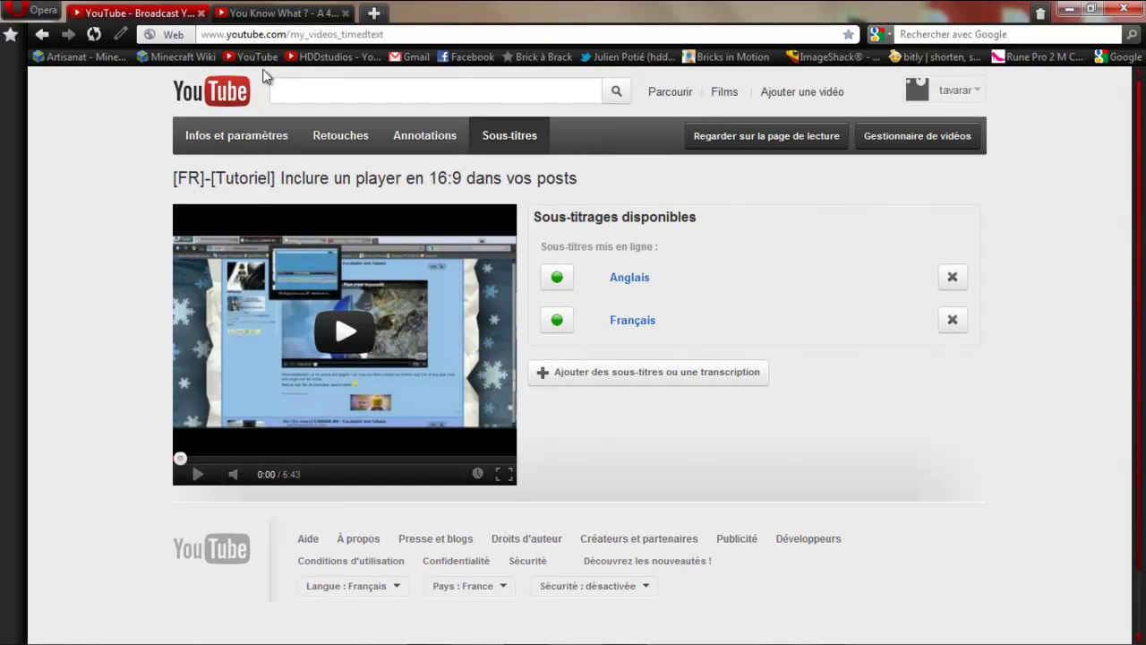
click(93, 34)
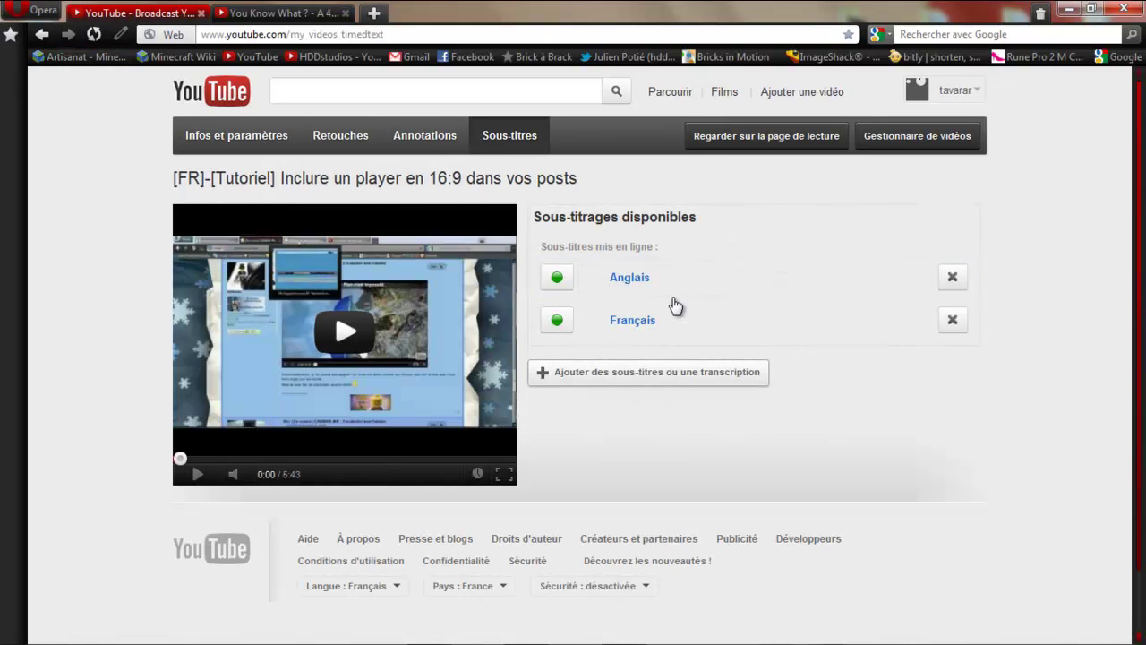
click(761, 134)
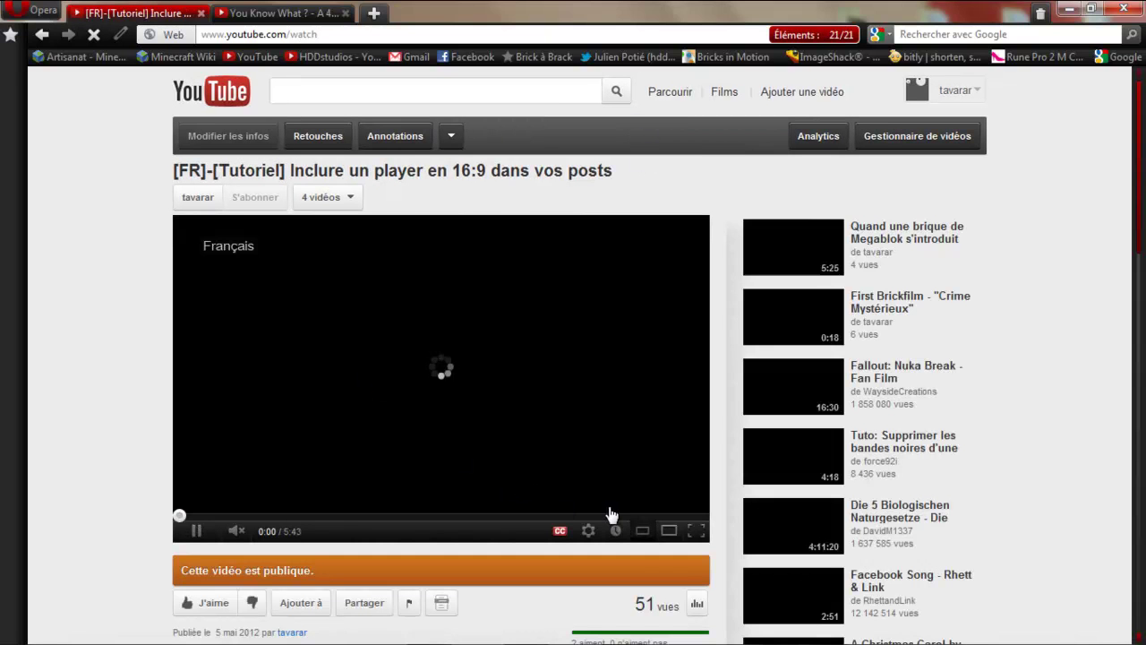
click(195, 530)
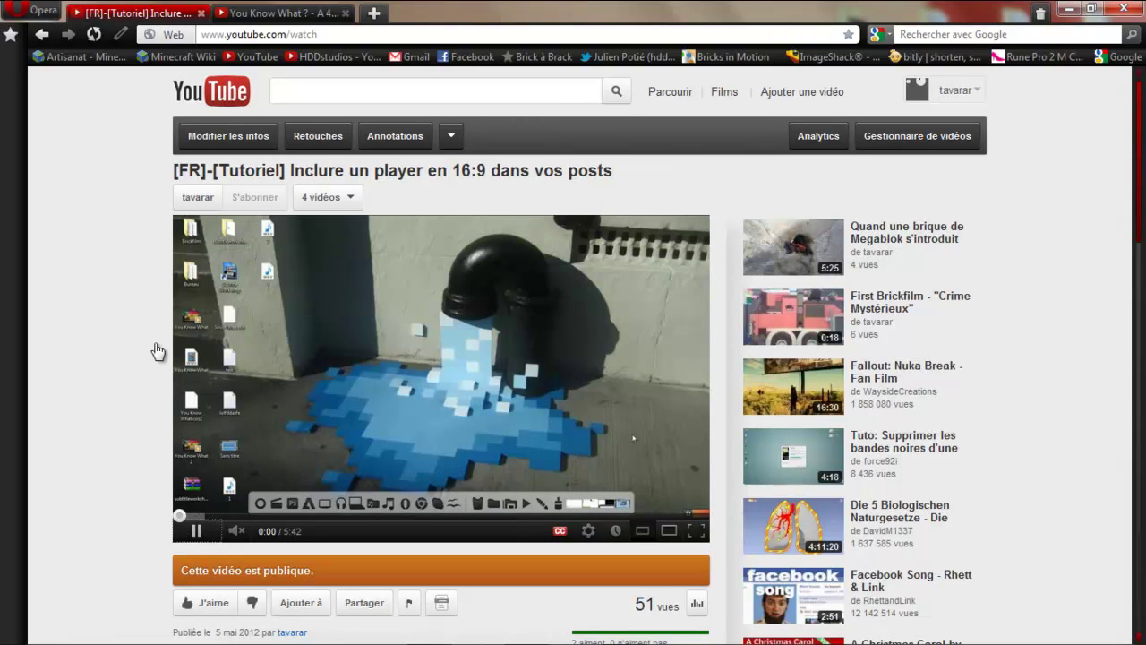
Turn the video's subtitles off and back on in the player.
click(561, 537)
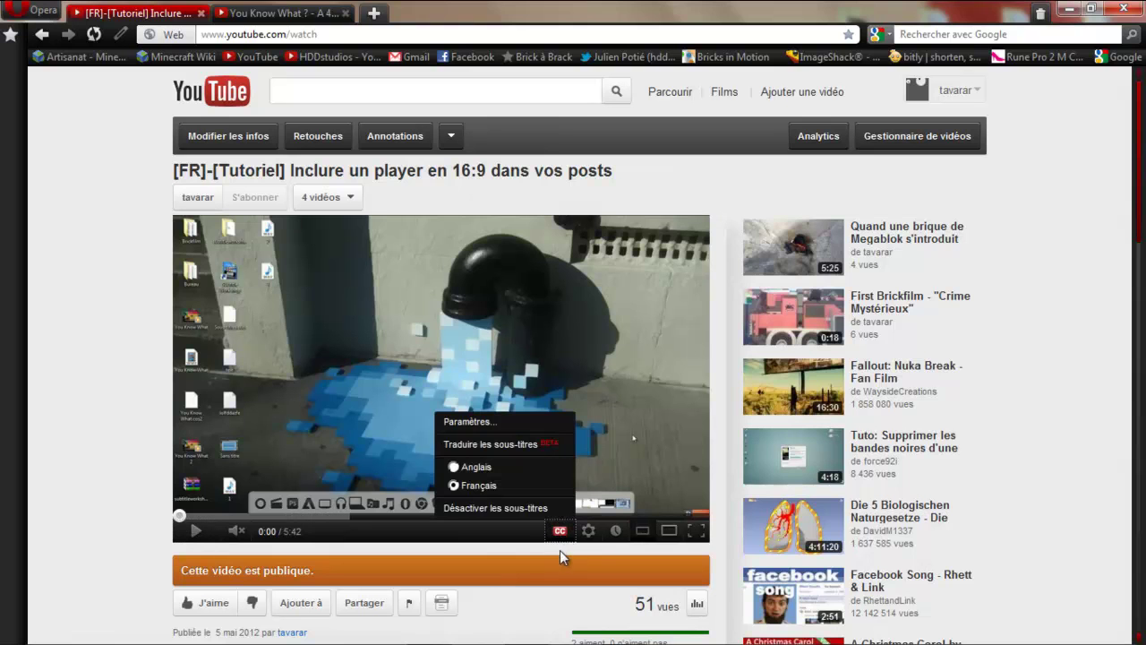
click(504, 508)
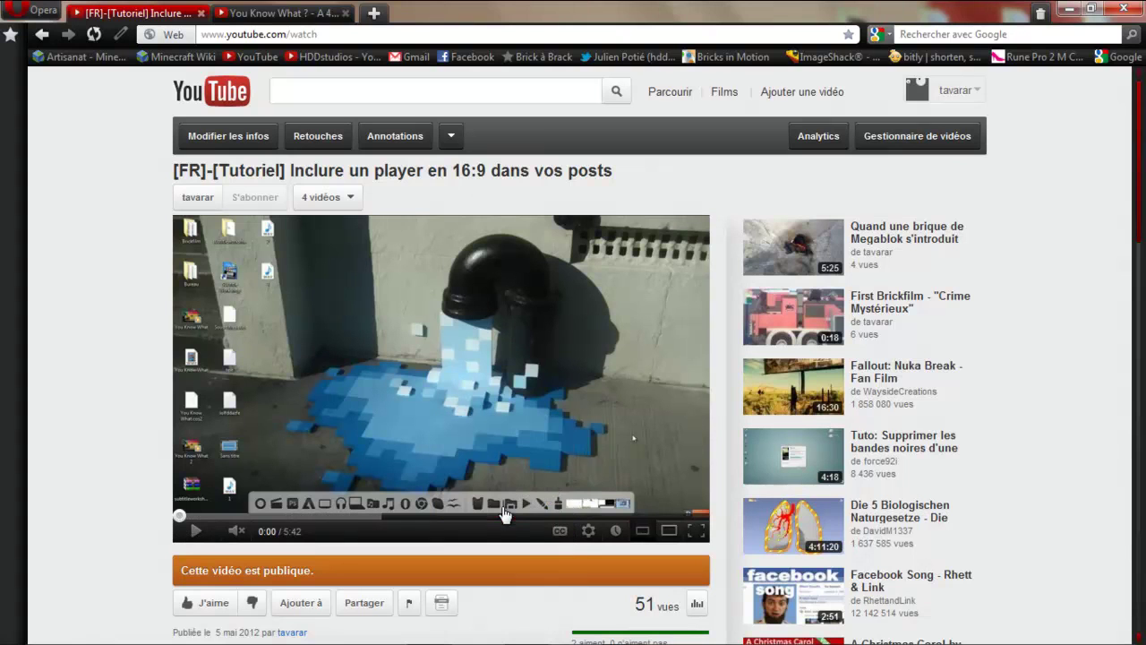
click(561, 532)
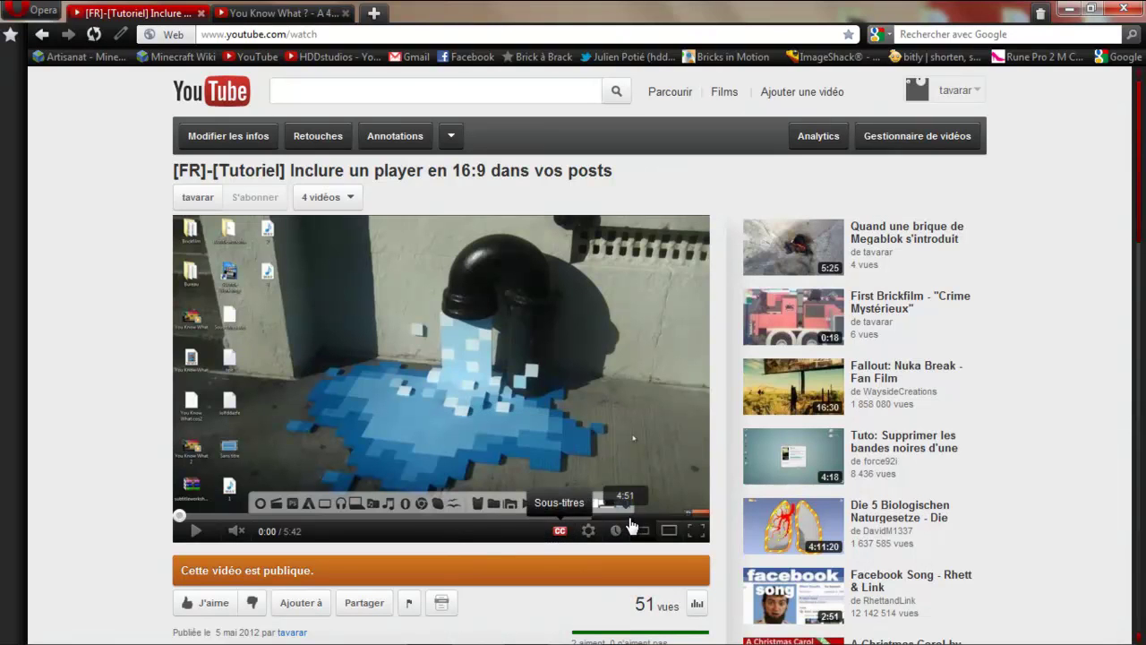
Jump to about 5:29 in the video, play the passage with the French subtitles and pause it.
click(682, 520)
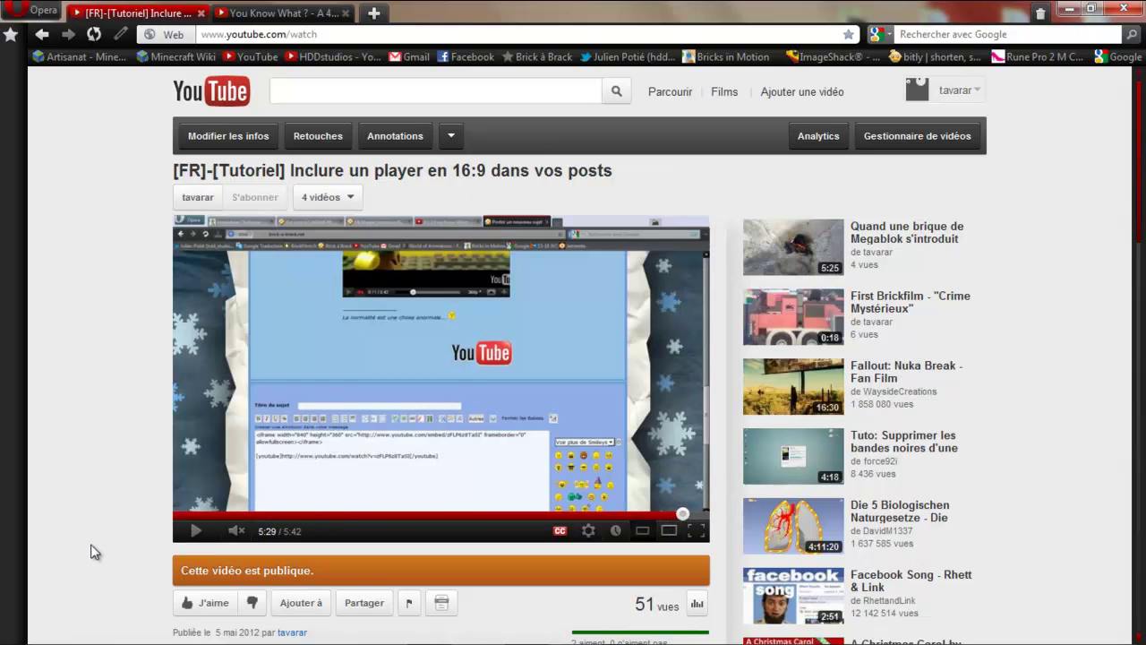
click(194, 531)
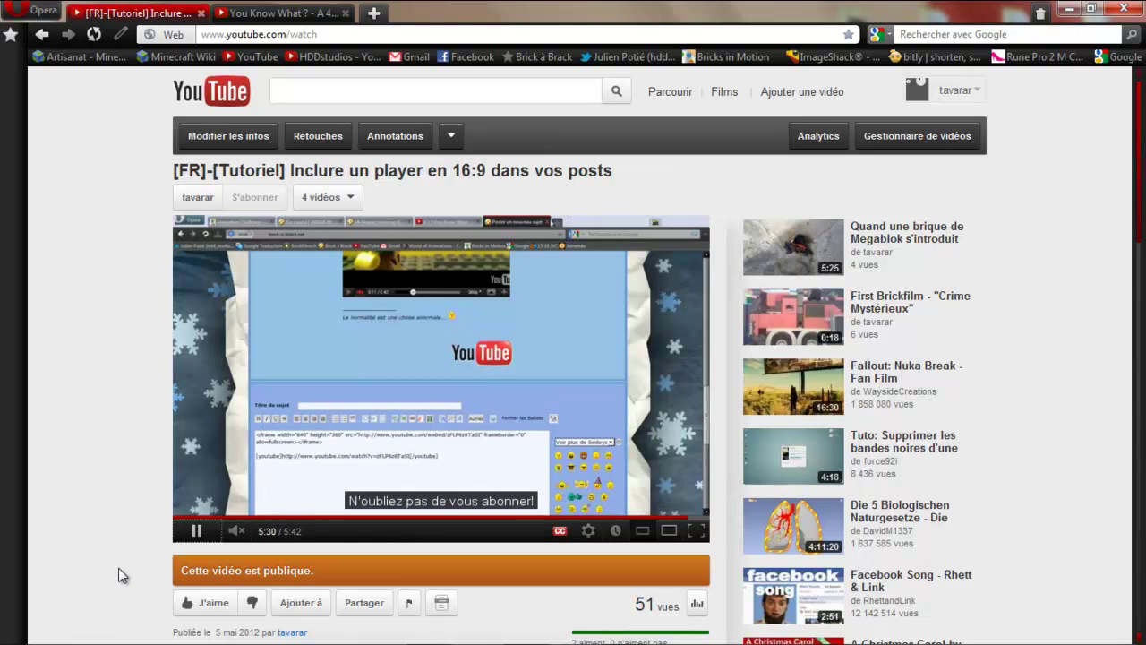
click(242, 530)
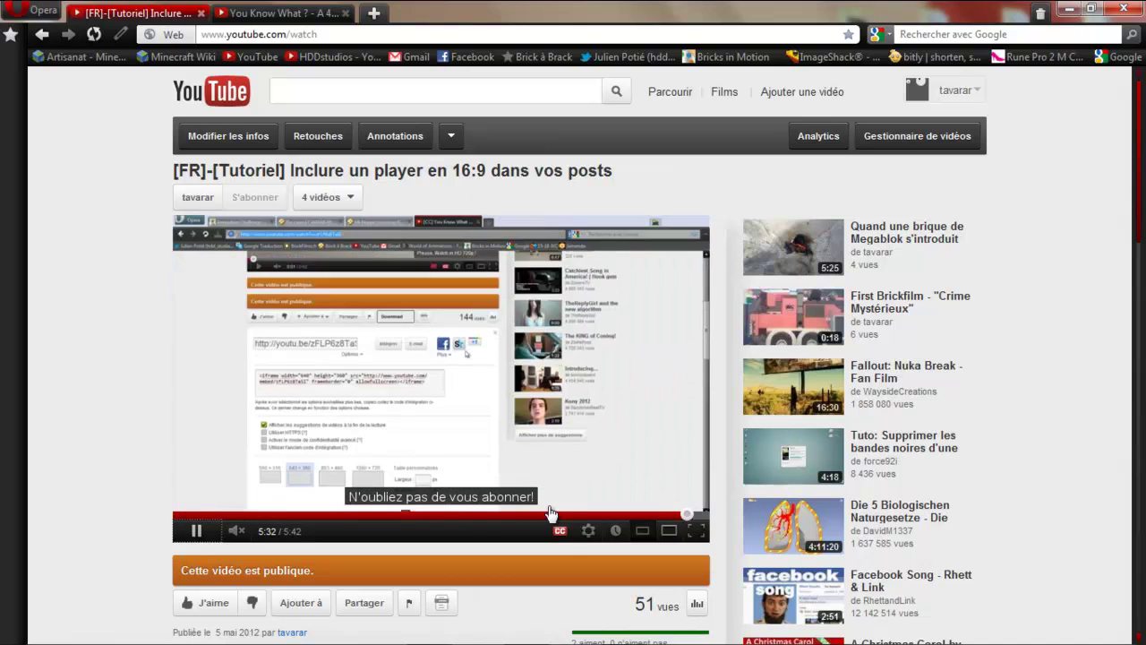
click(194, 531)
Play the video's ending with the subtitles switched to Anglais, and minimize the browser window.
click(560, 530)
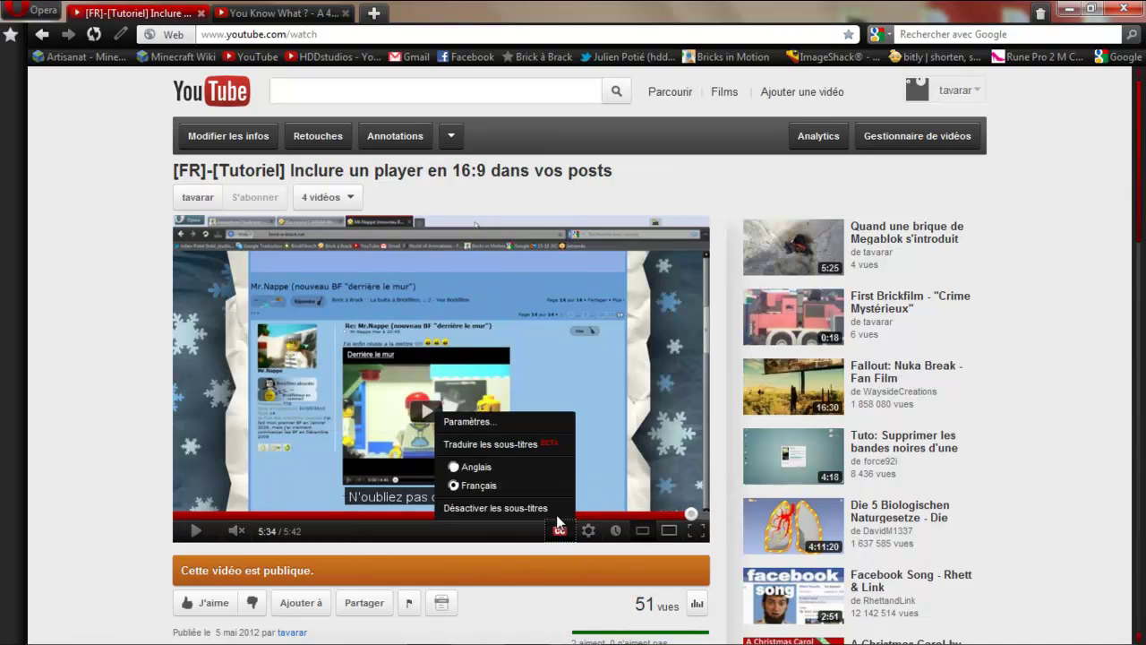
click(535, 467)
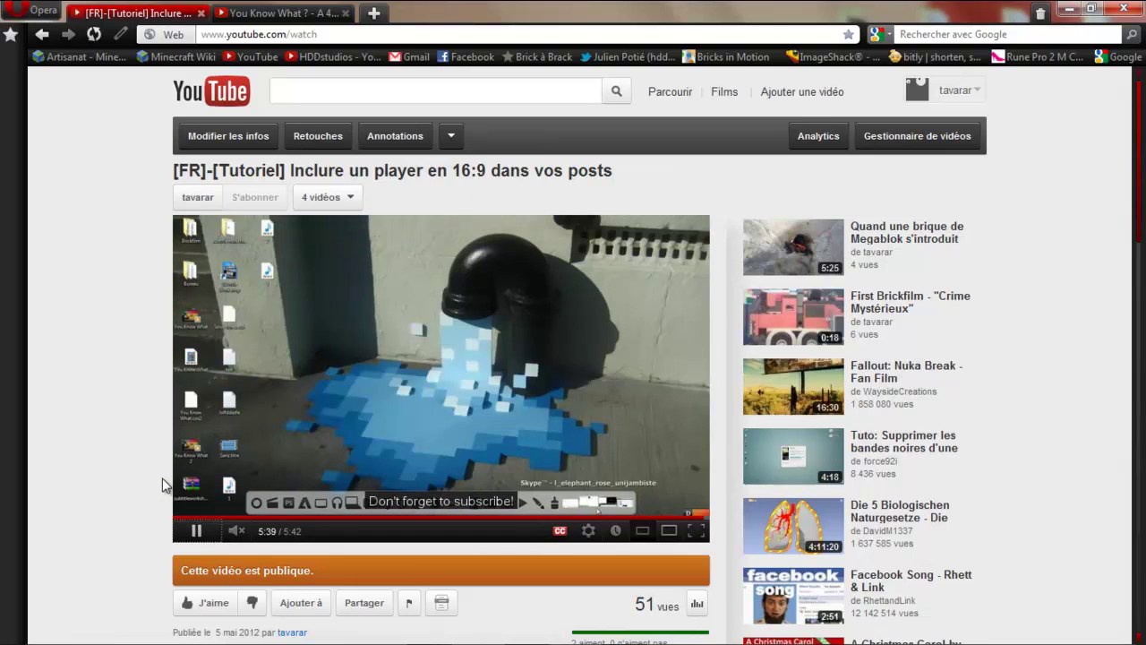
scroll(57, 449, down, 3)
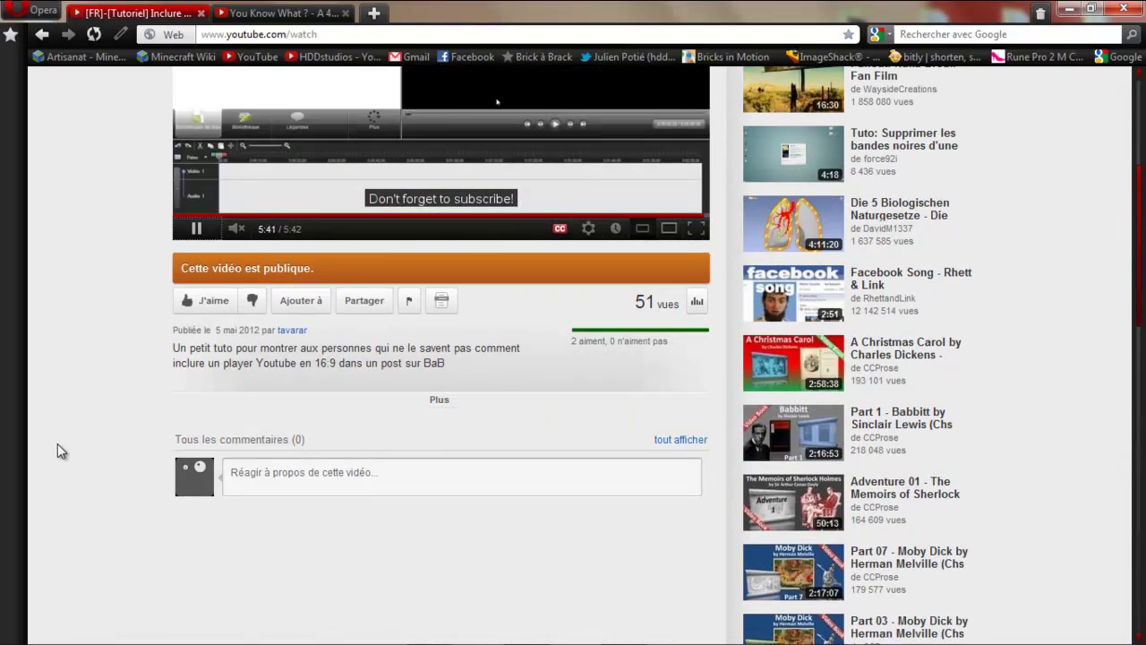
scroll(158, 402, up, 3)
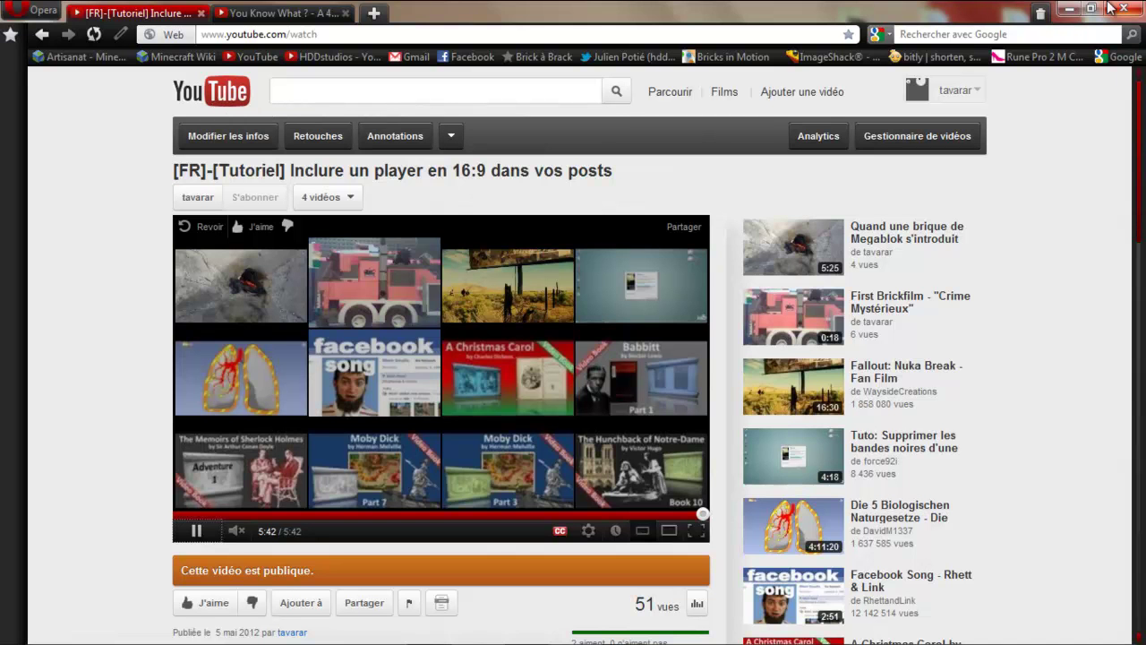
click(1068, 9)
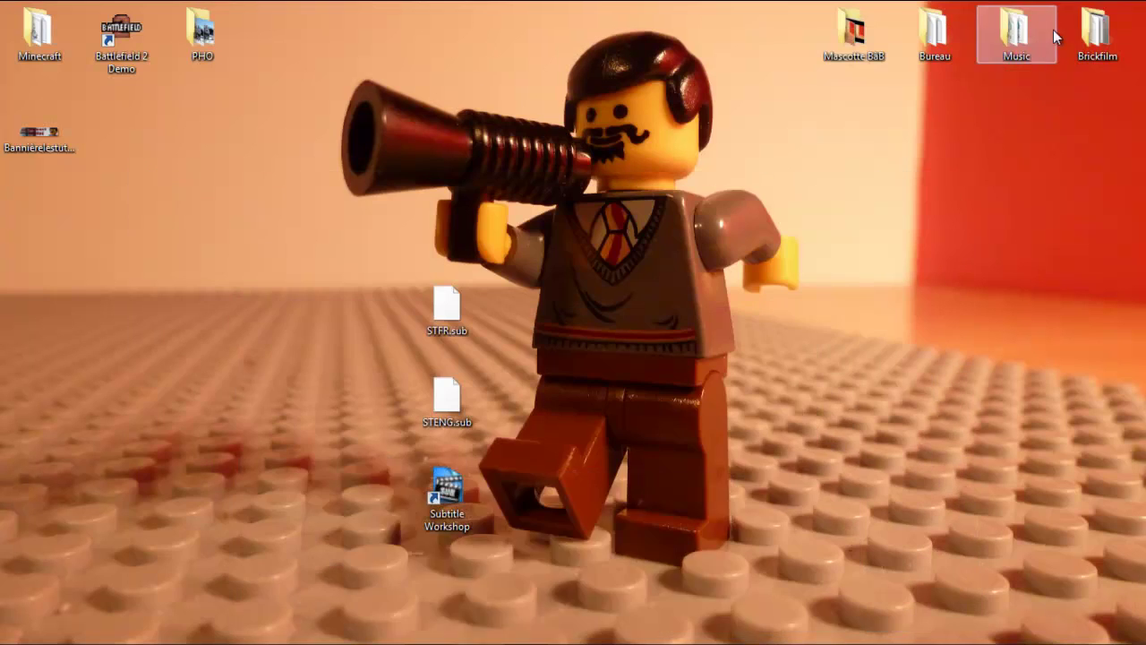